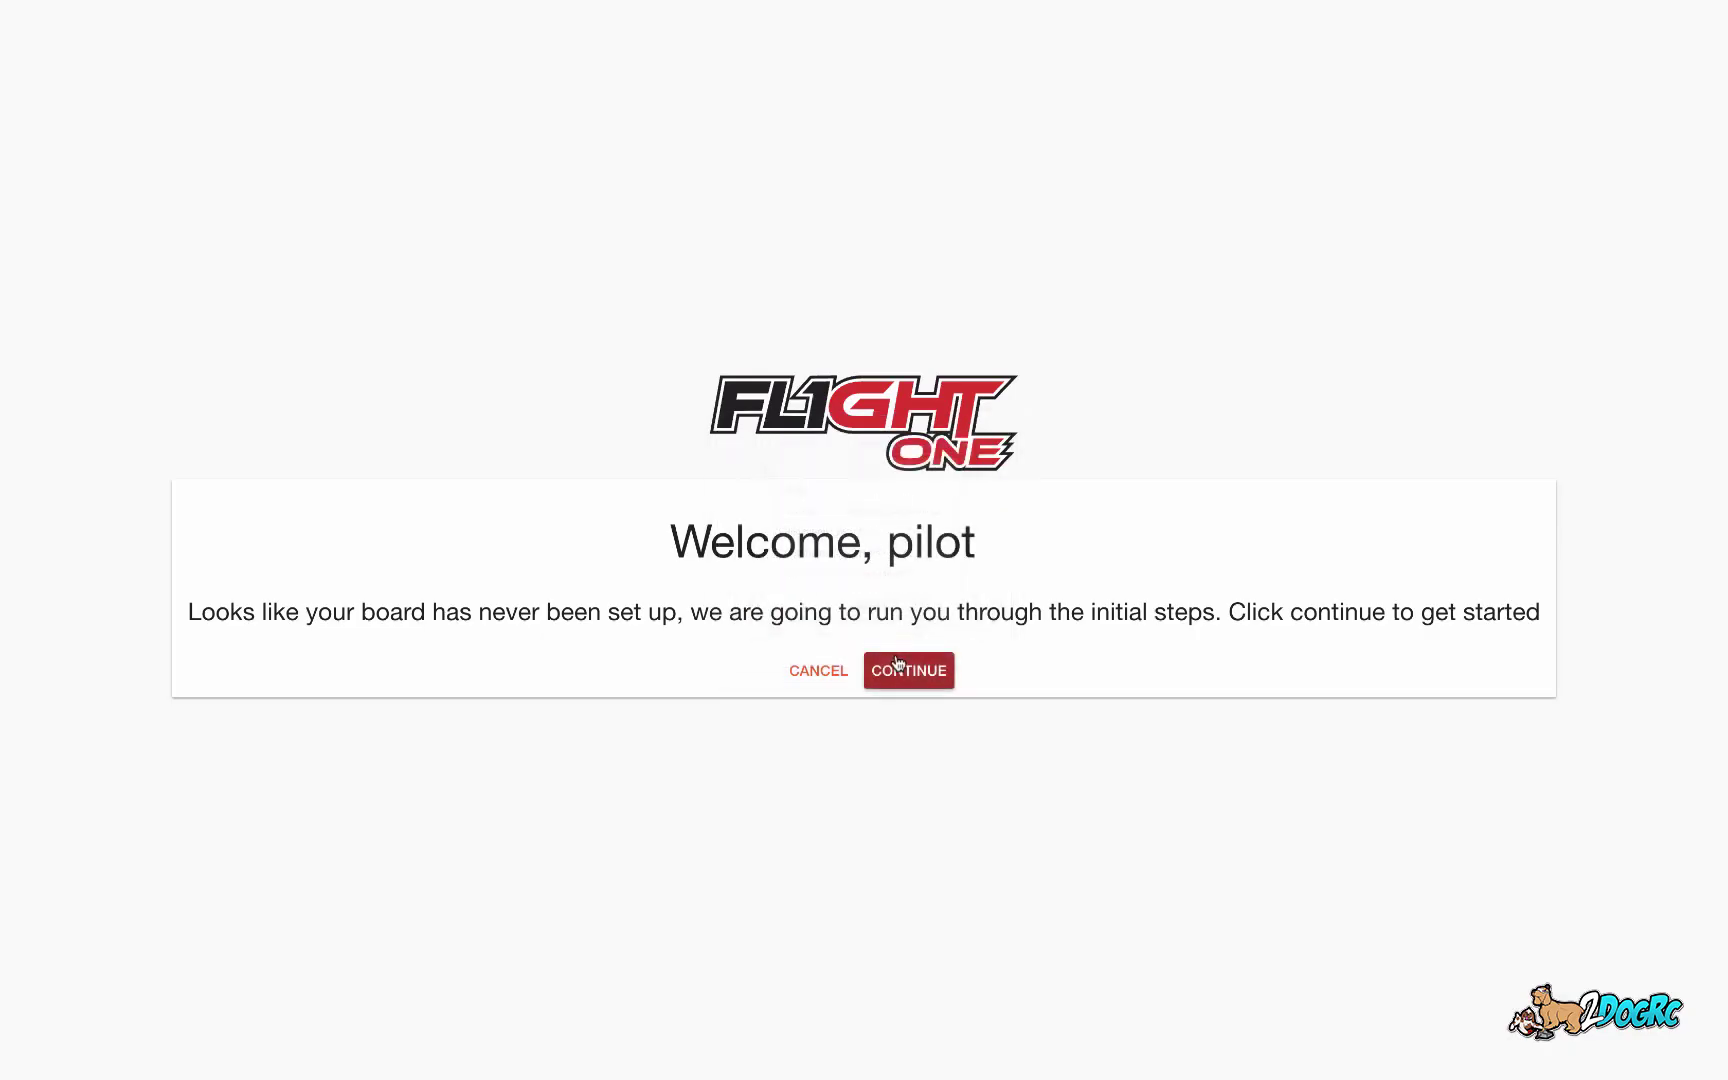
Begin the initial board setup and choose the Taranis receiver, continuing past its connection video
left_click(897, 665)
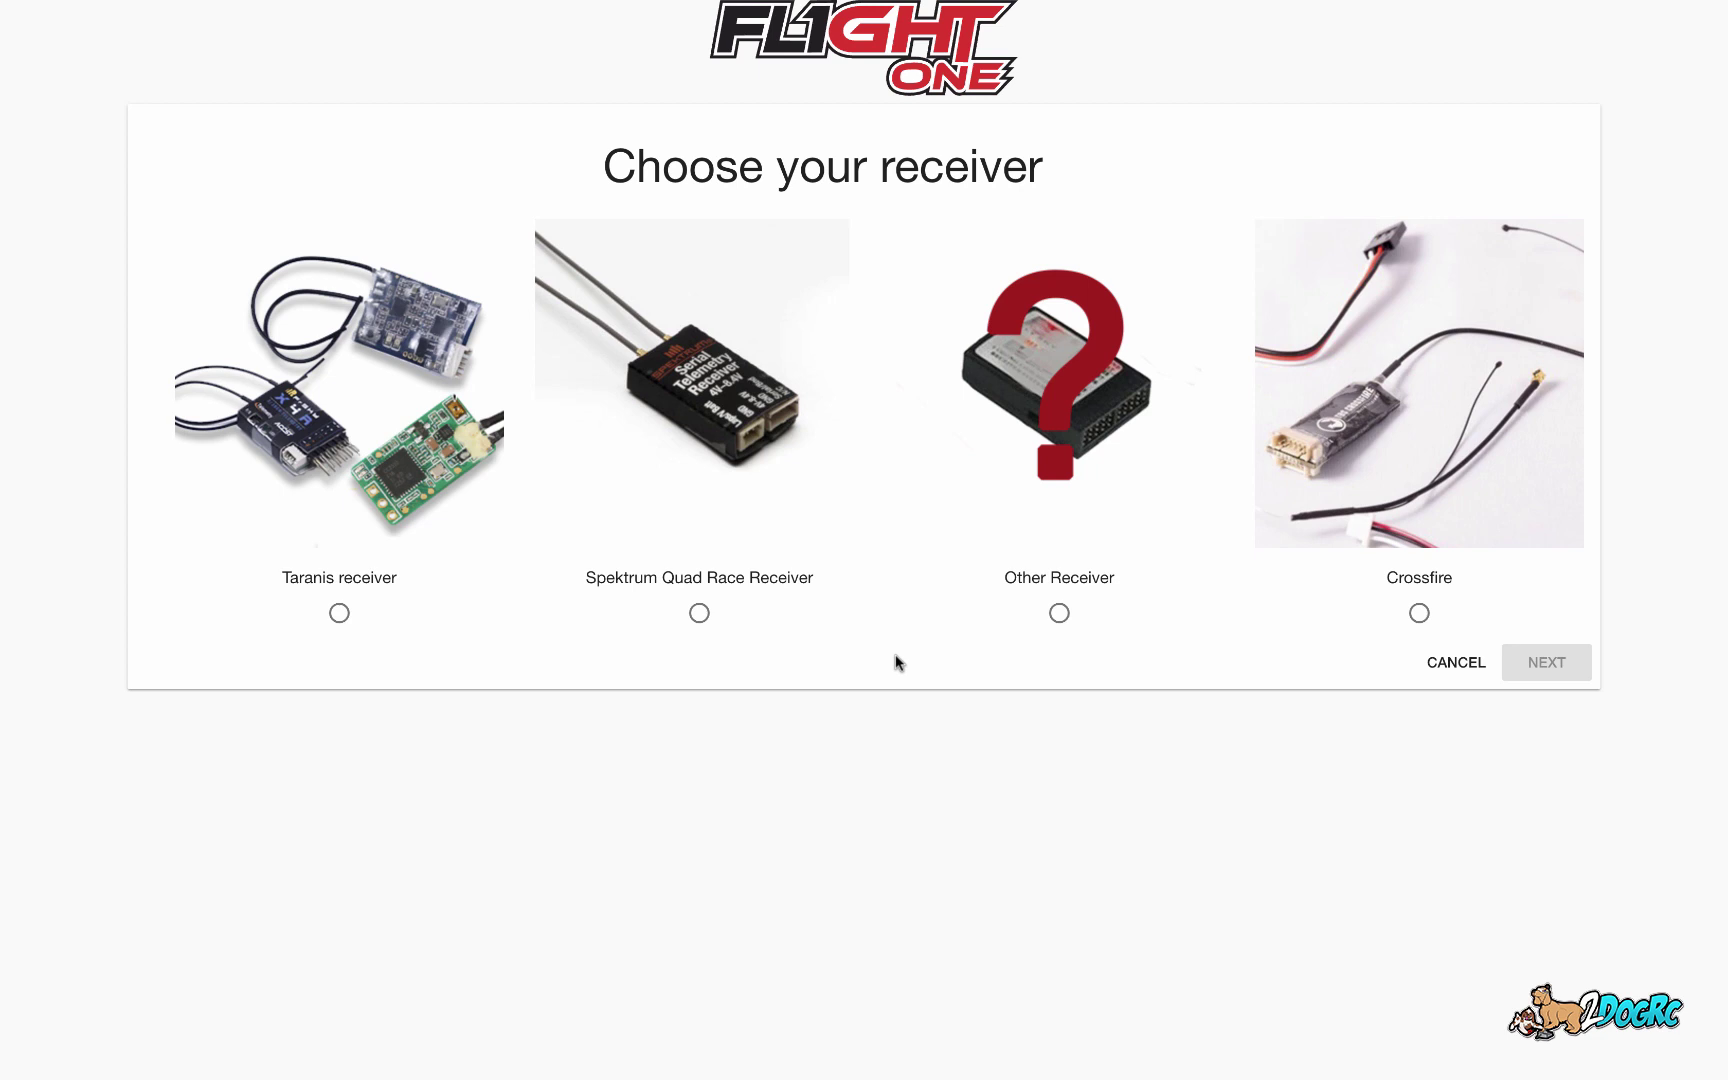
left_click(345, 613)
left_click(1550, 664)
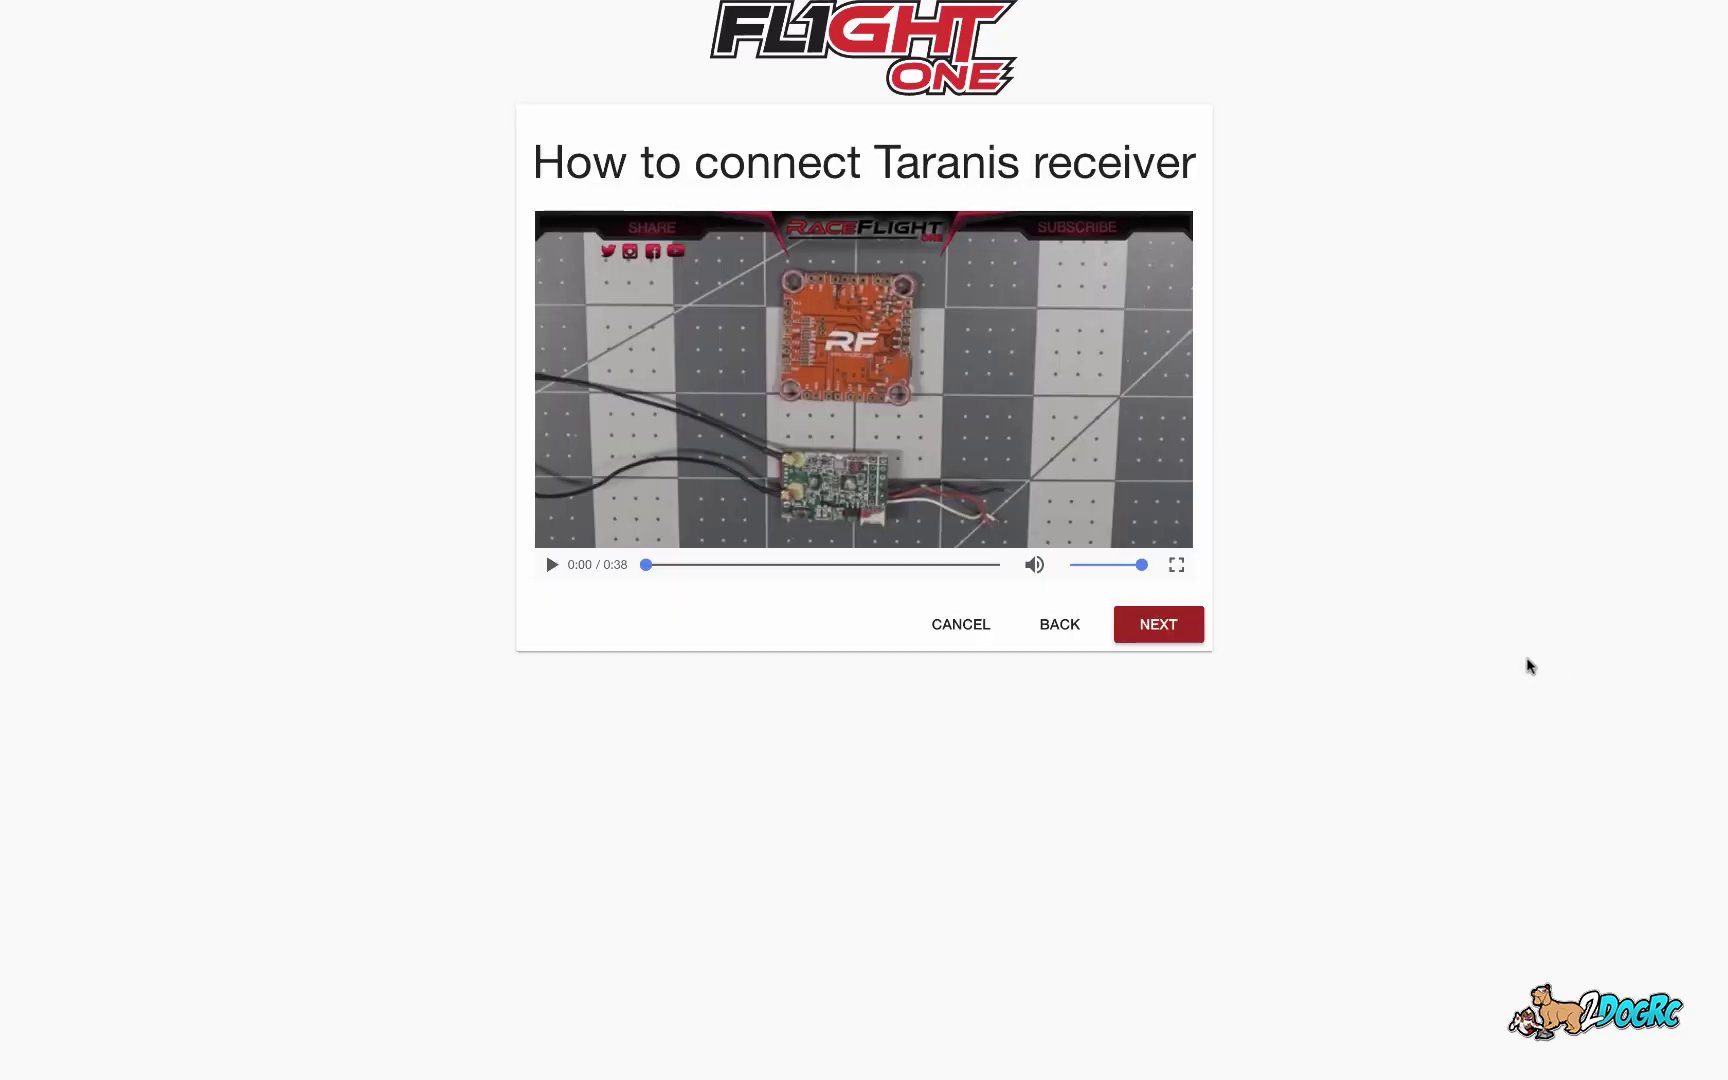
left_click(1158, 624)
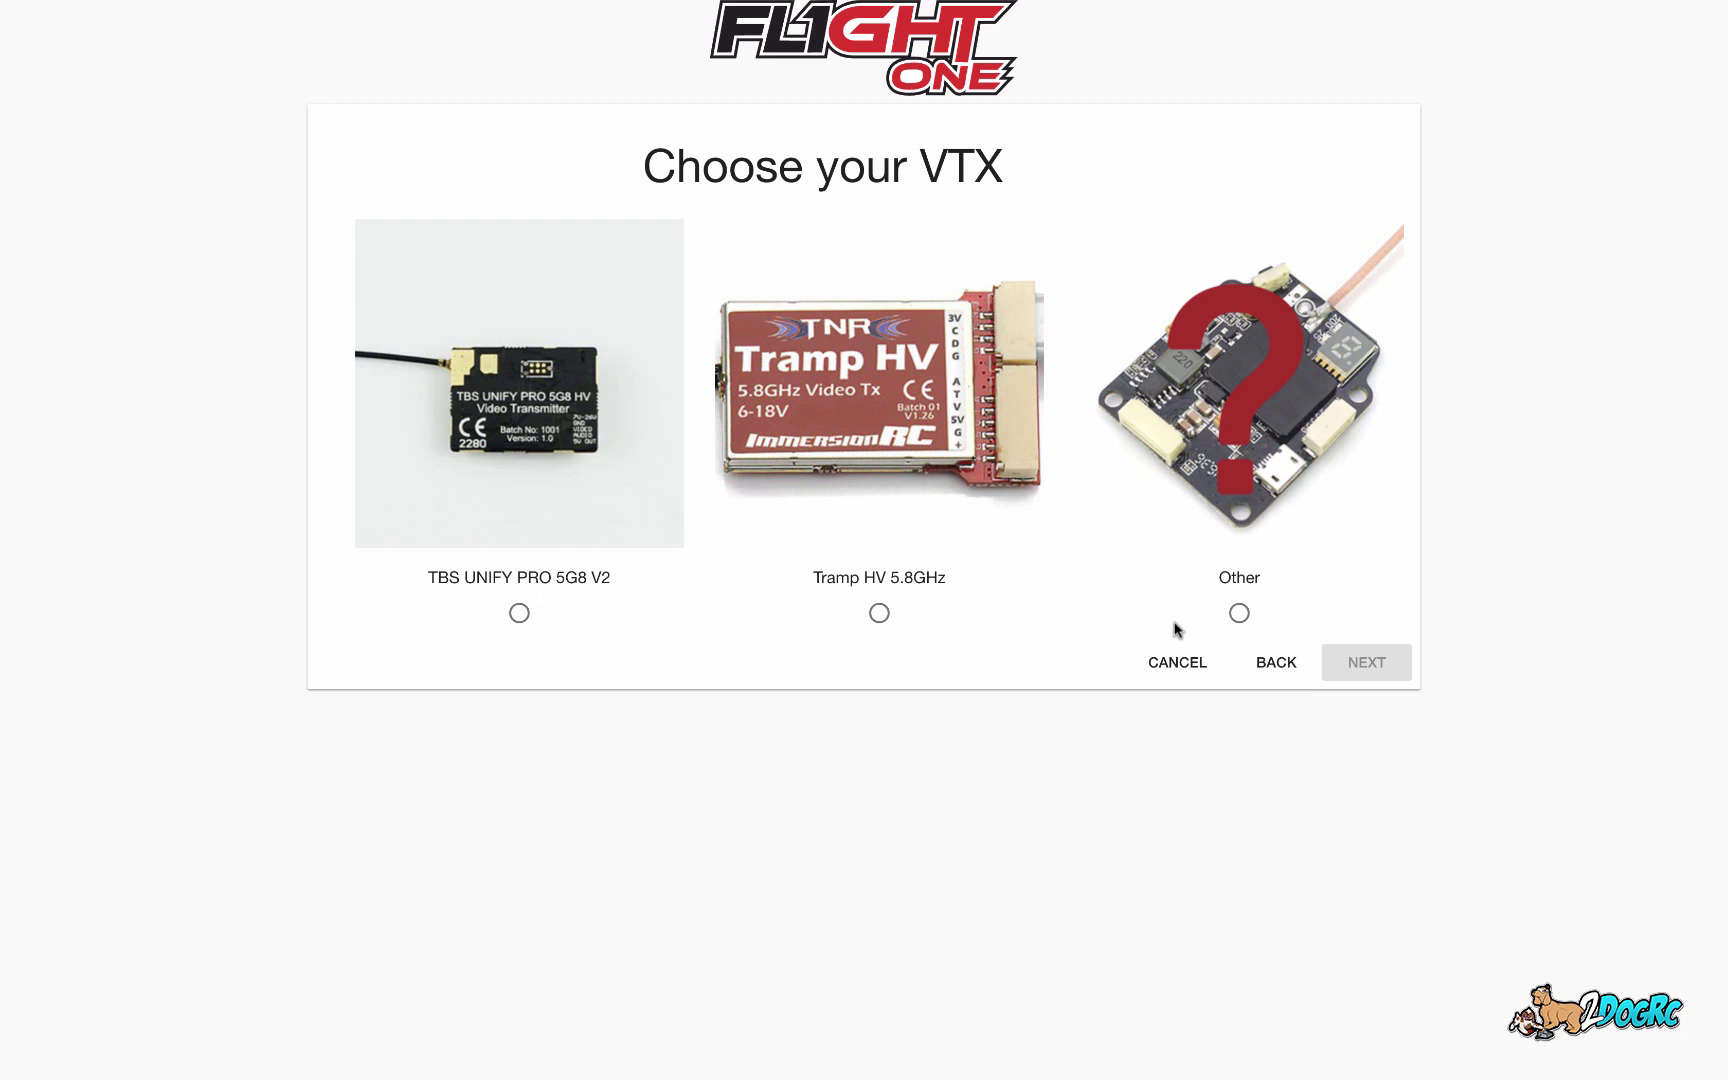
Choose the TBS UNIFY PRO 5G8 V2 as the VTX and continue past its connection instructions
left_click(521, 613)
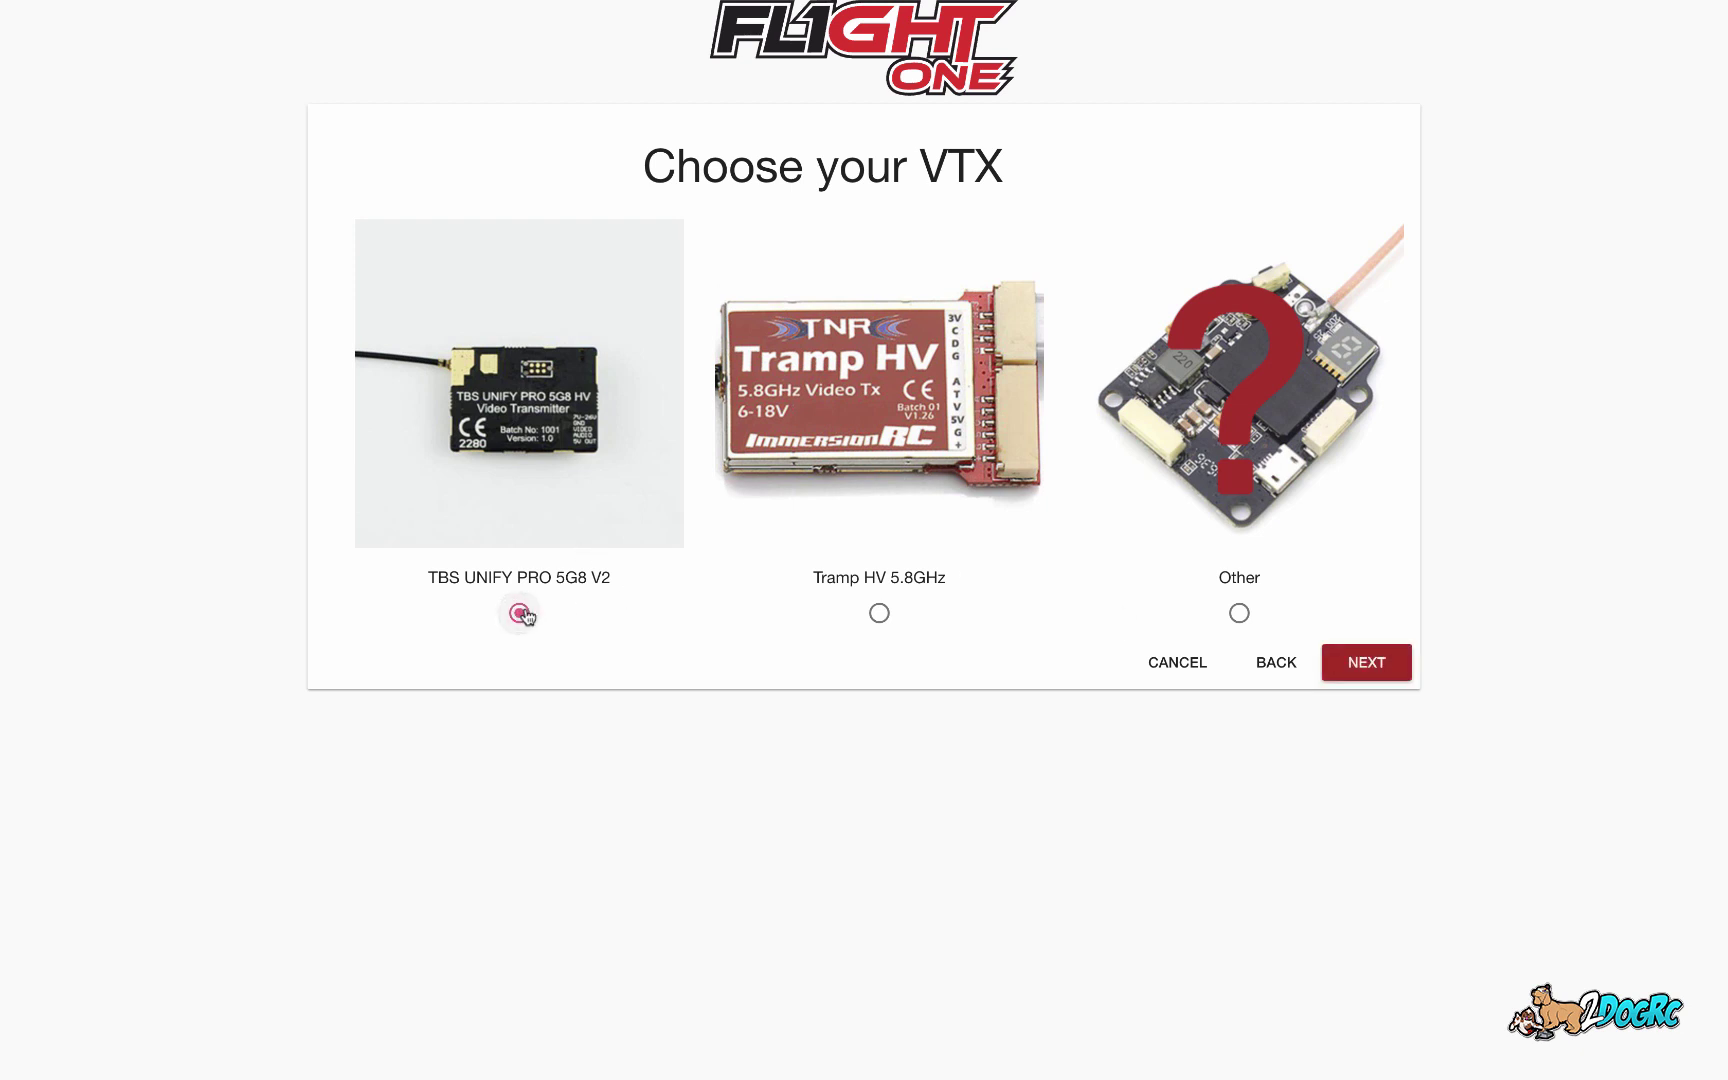
left_click(1380, 660)
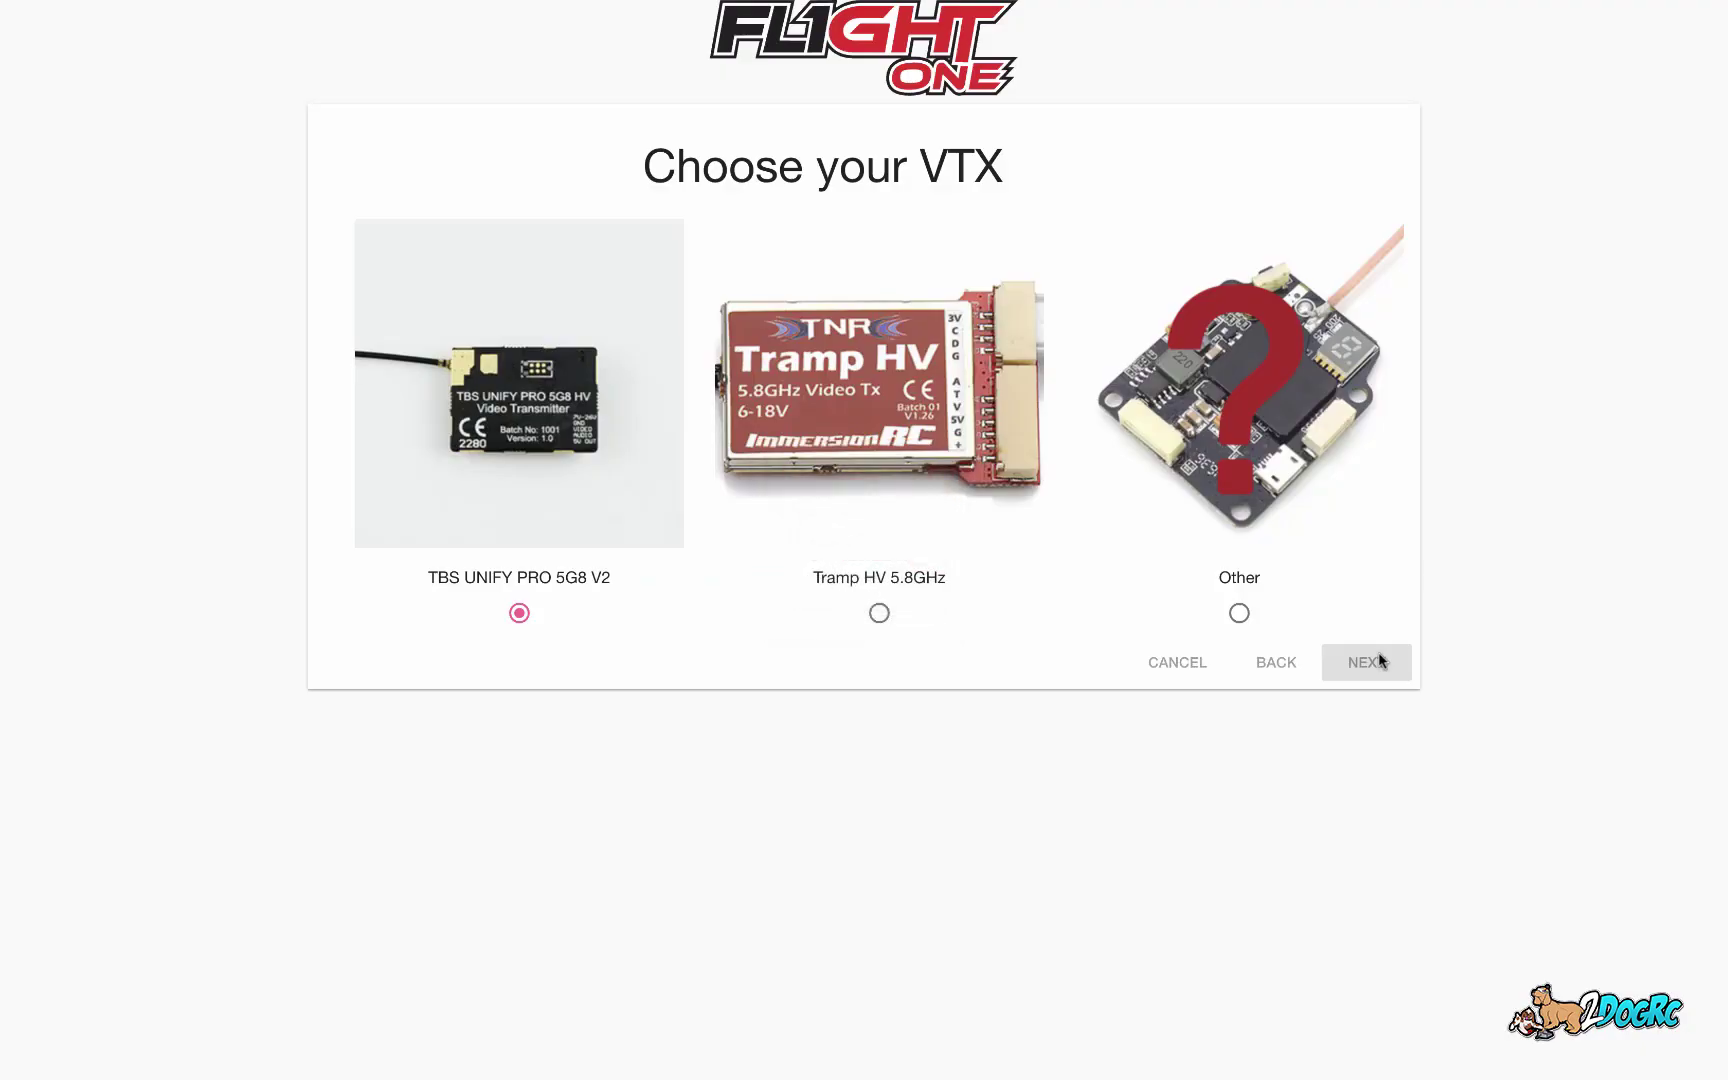
left_click(1163, 628)
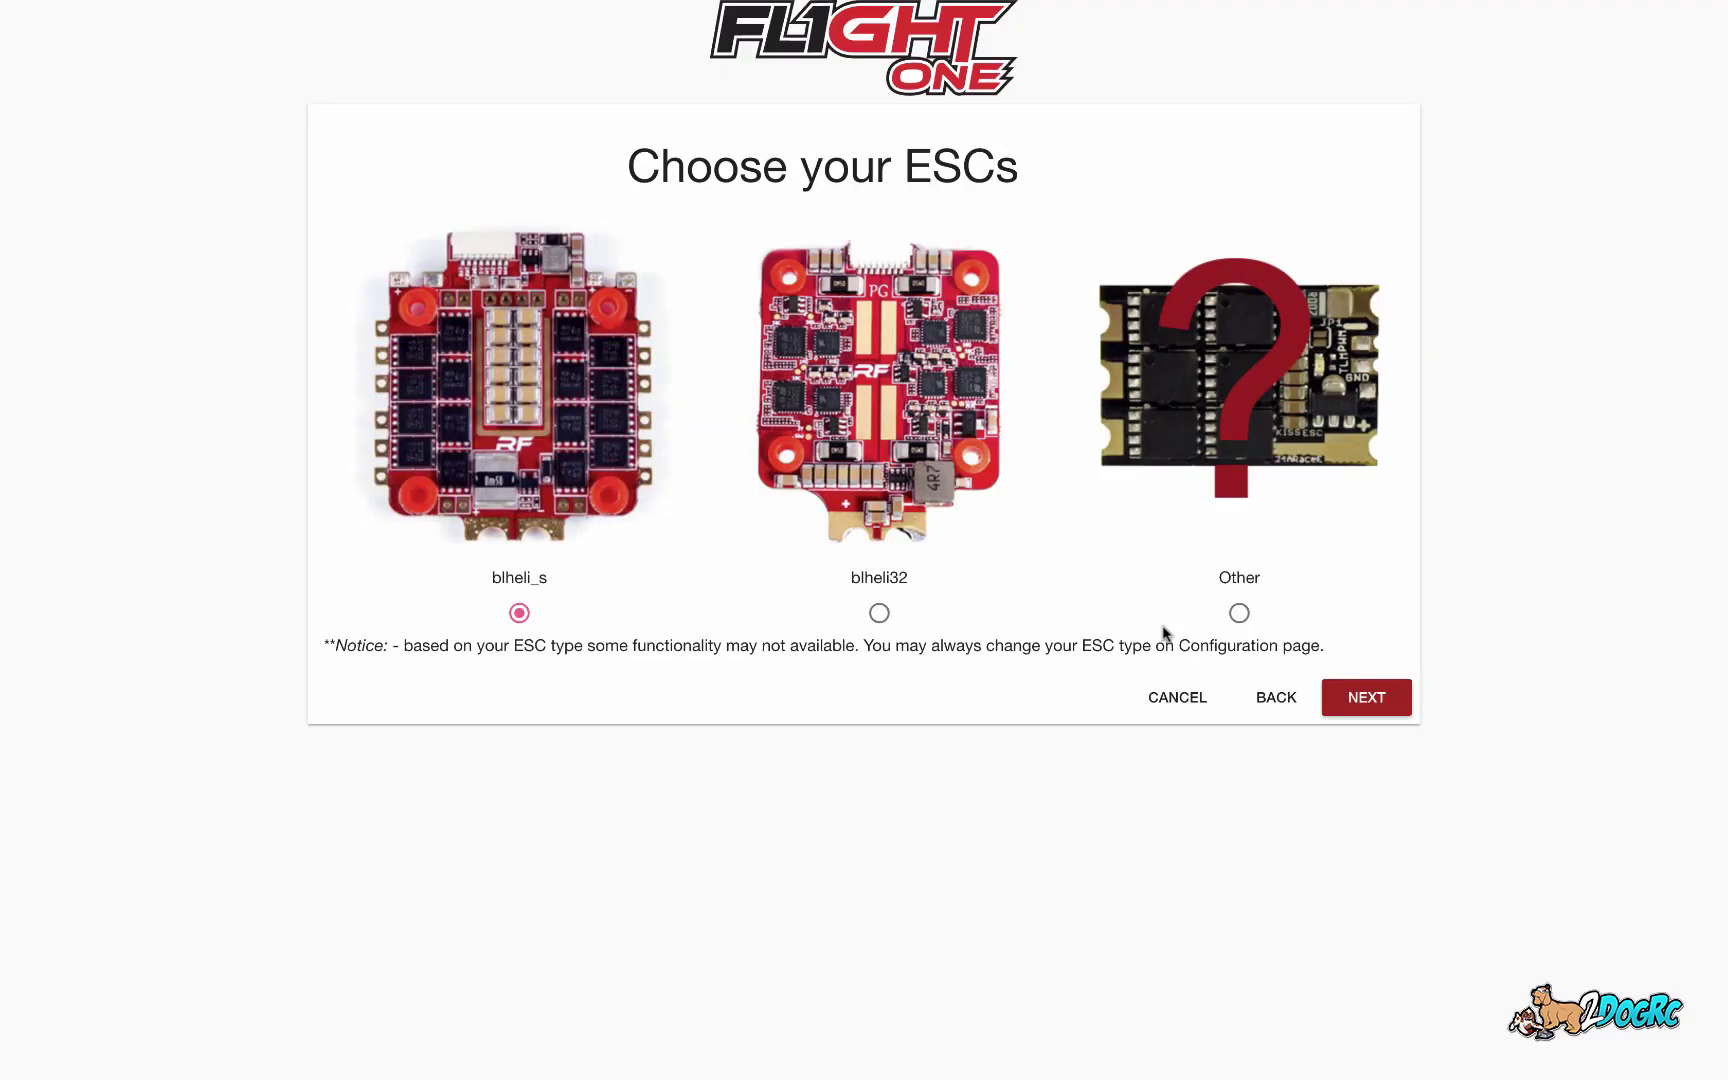
Set the ESC type to Other, decline reversed props and finish the initial board setup
left_click(1239, 614)
left_click(1374, 709)
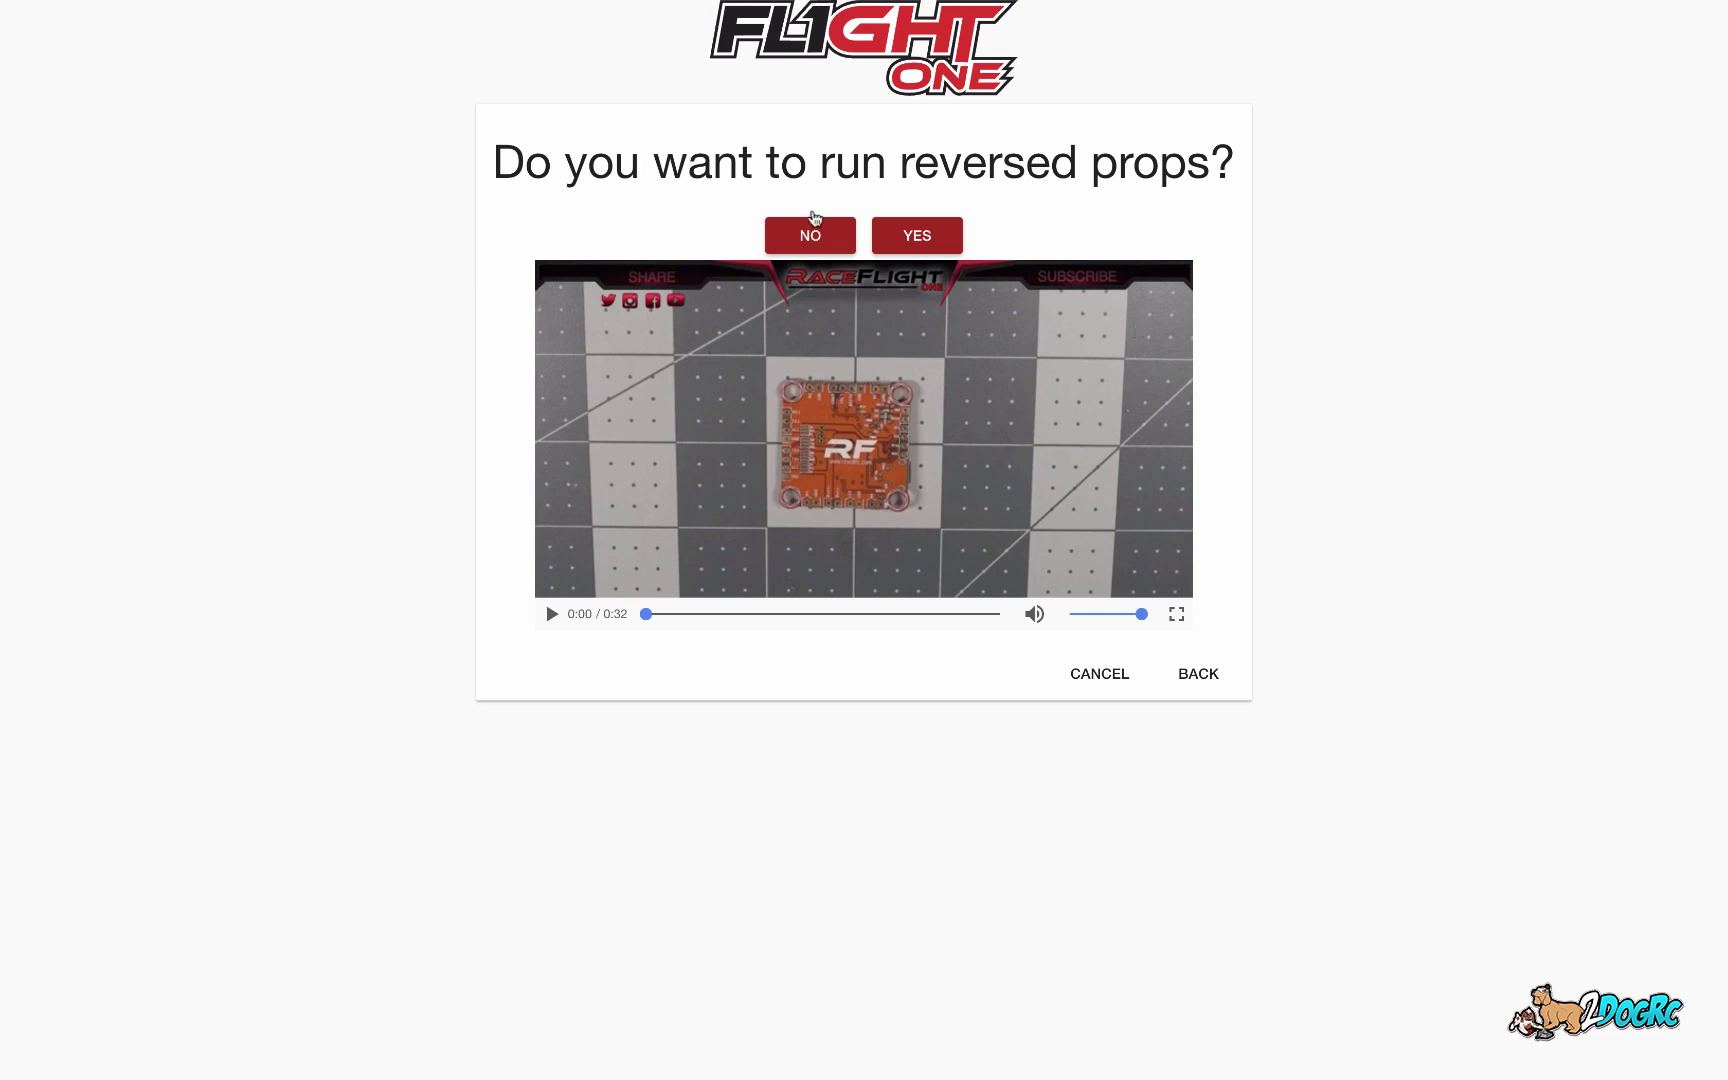
left_click(806, 234)
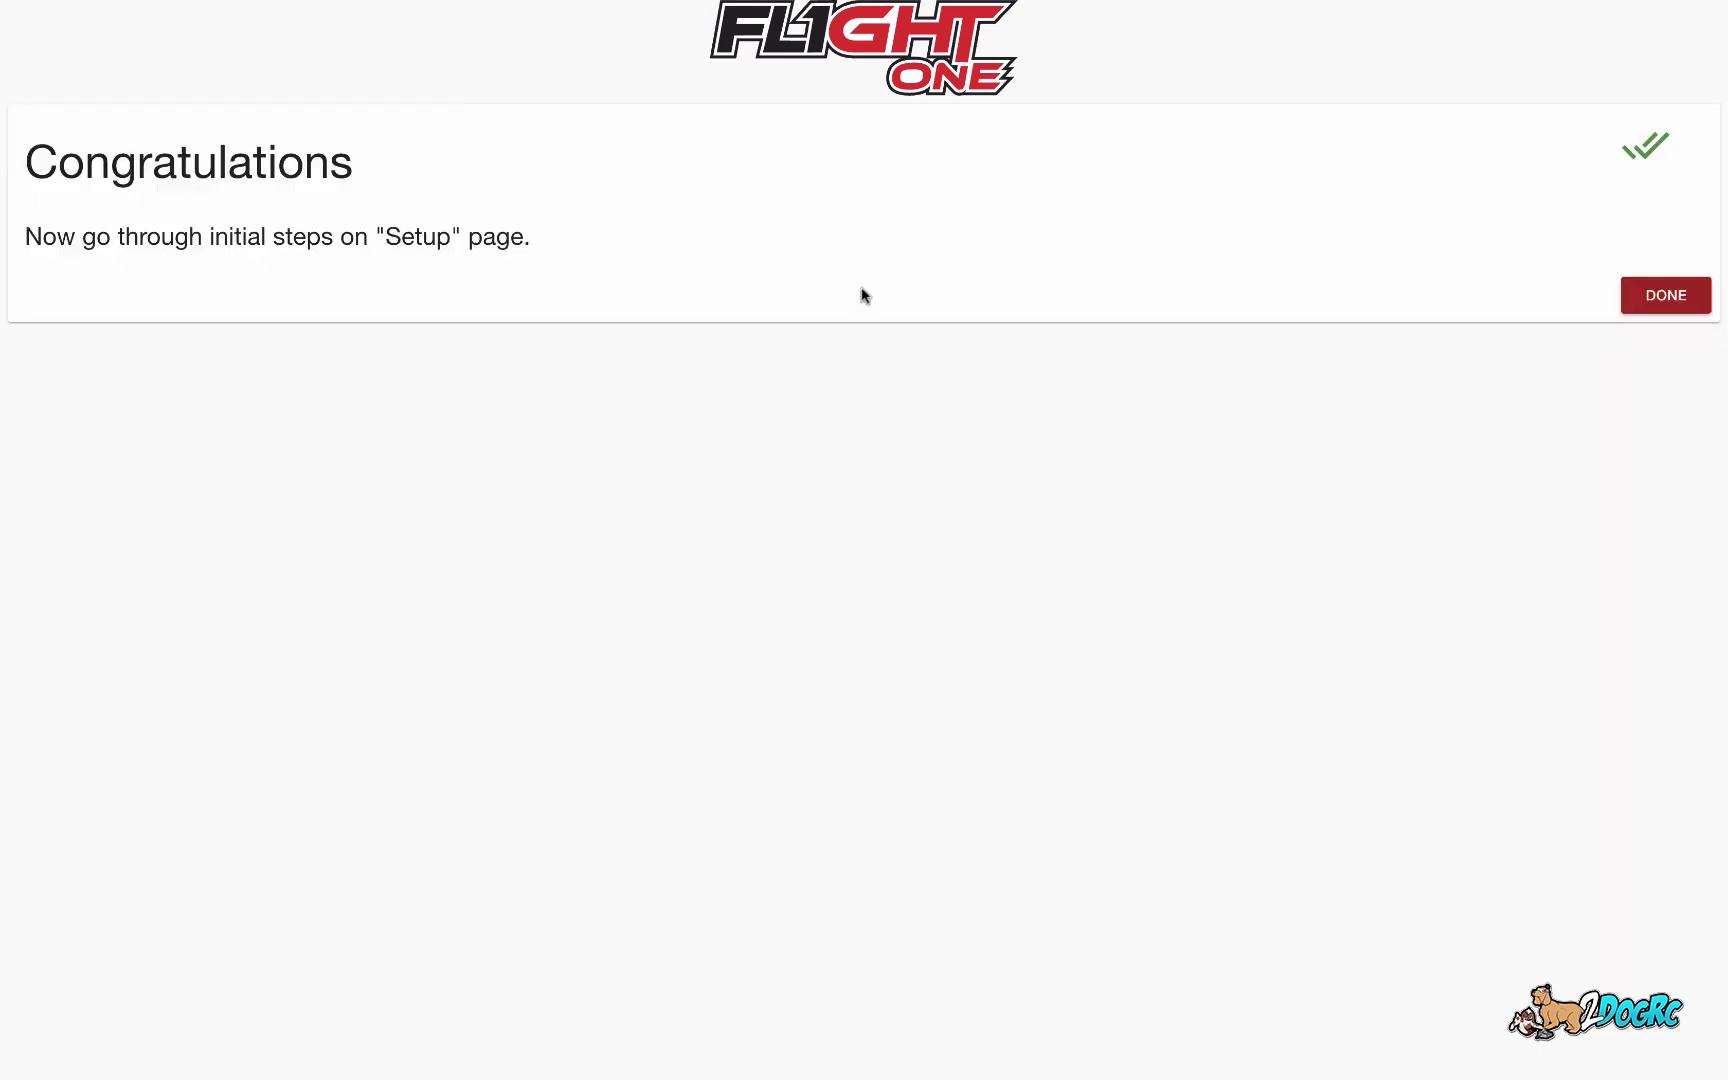
left_click(1652, 294)
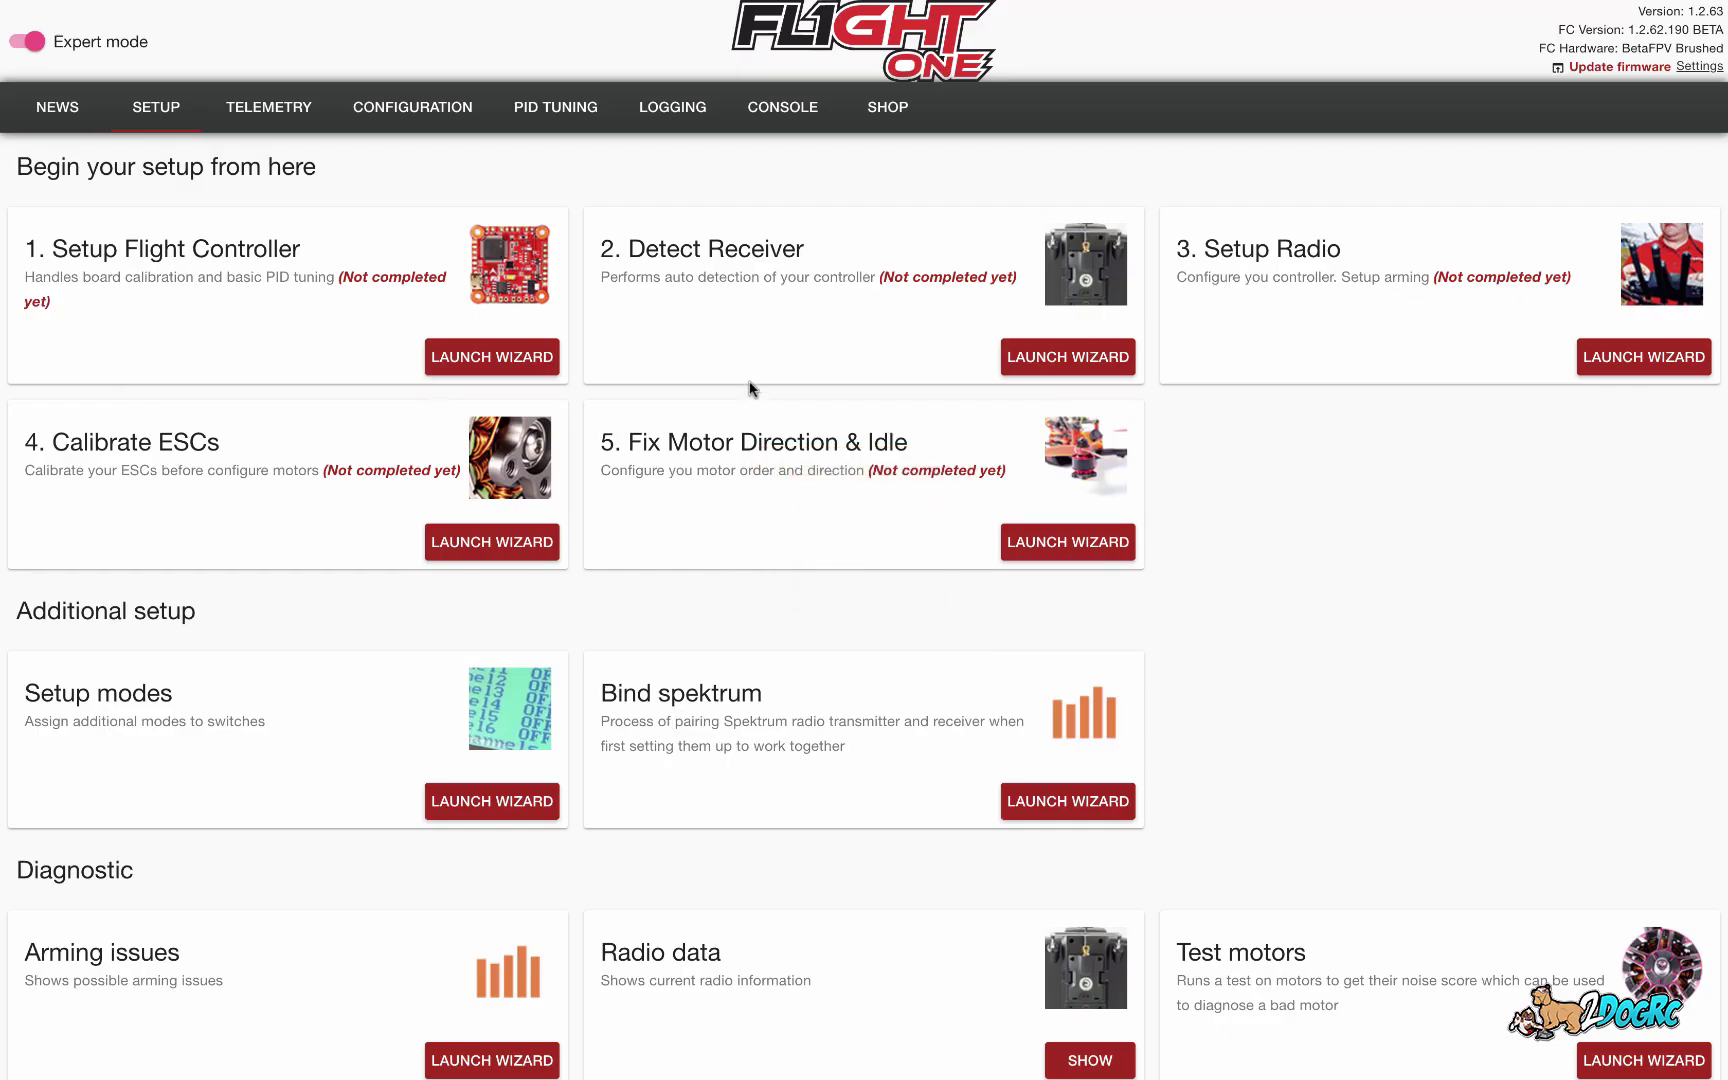
Start the flight controller setup wizard, choosing Freestyle use and Yes for smoothing stick movements
left_click(498, 357)
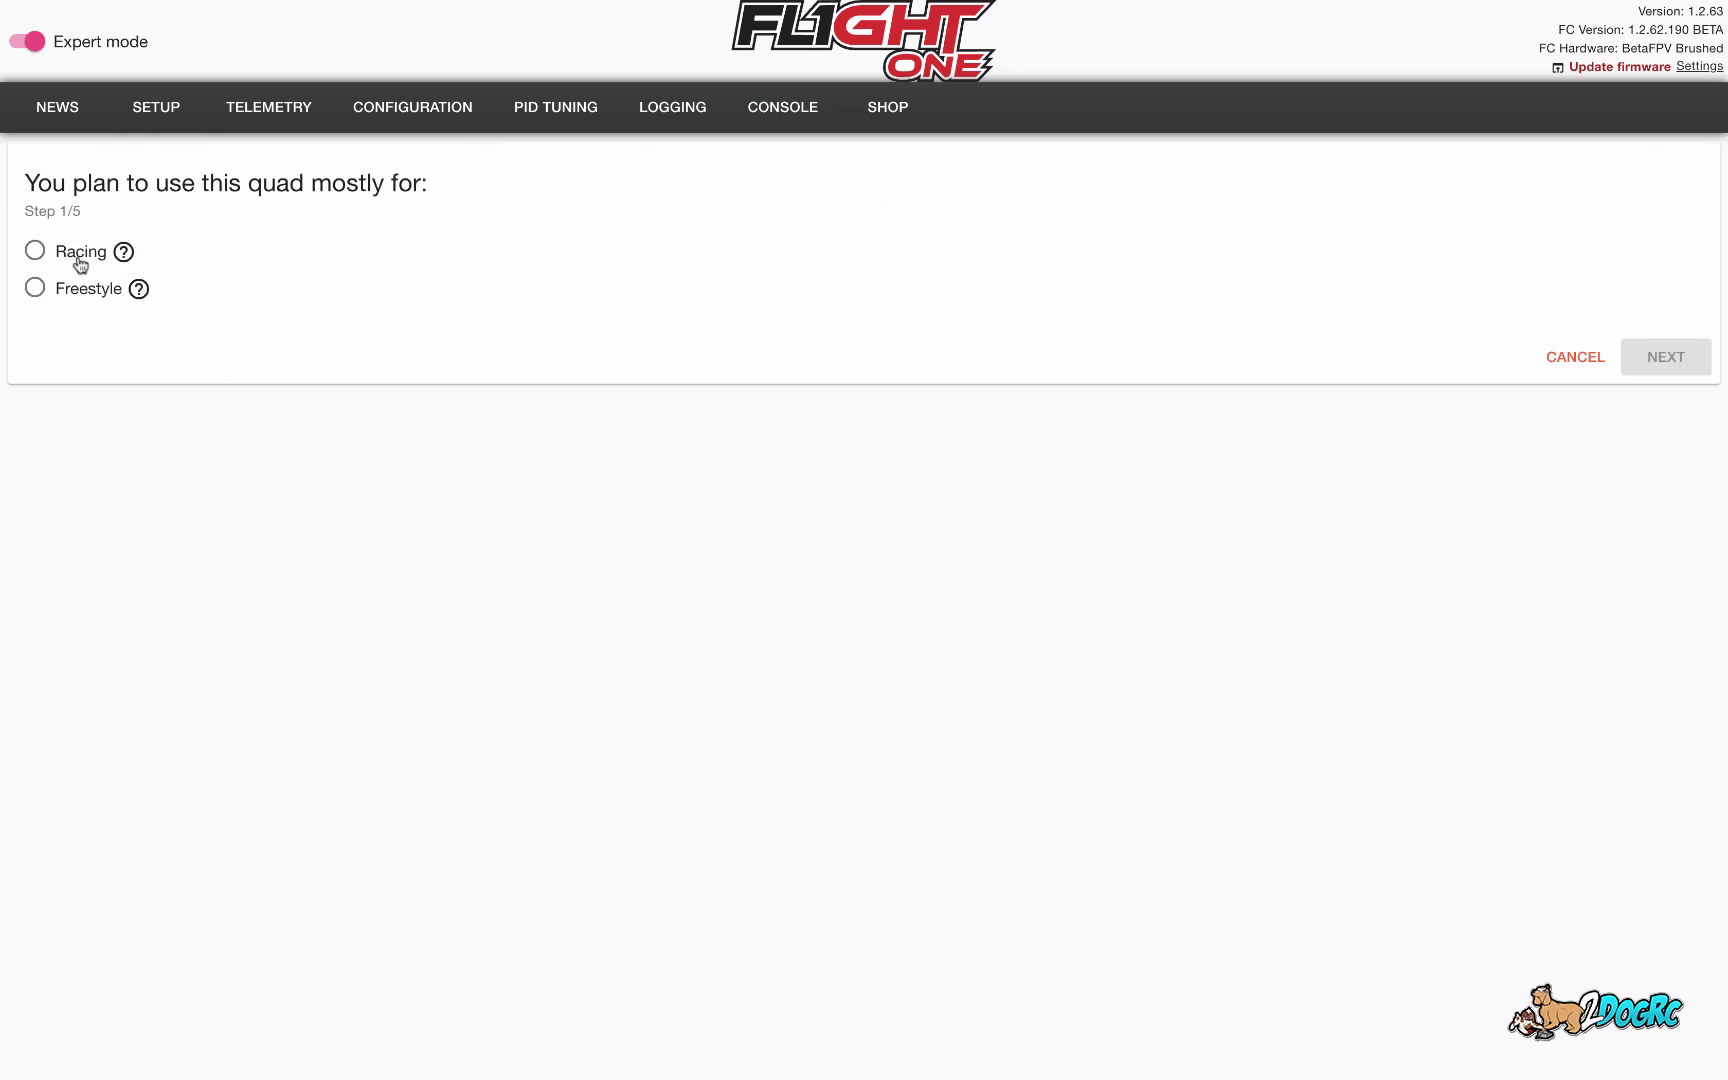
left_click(72, 287)
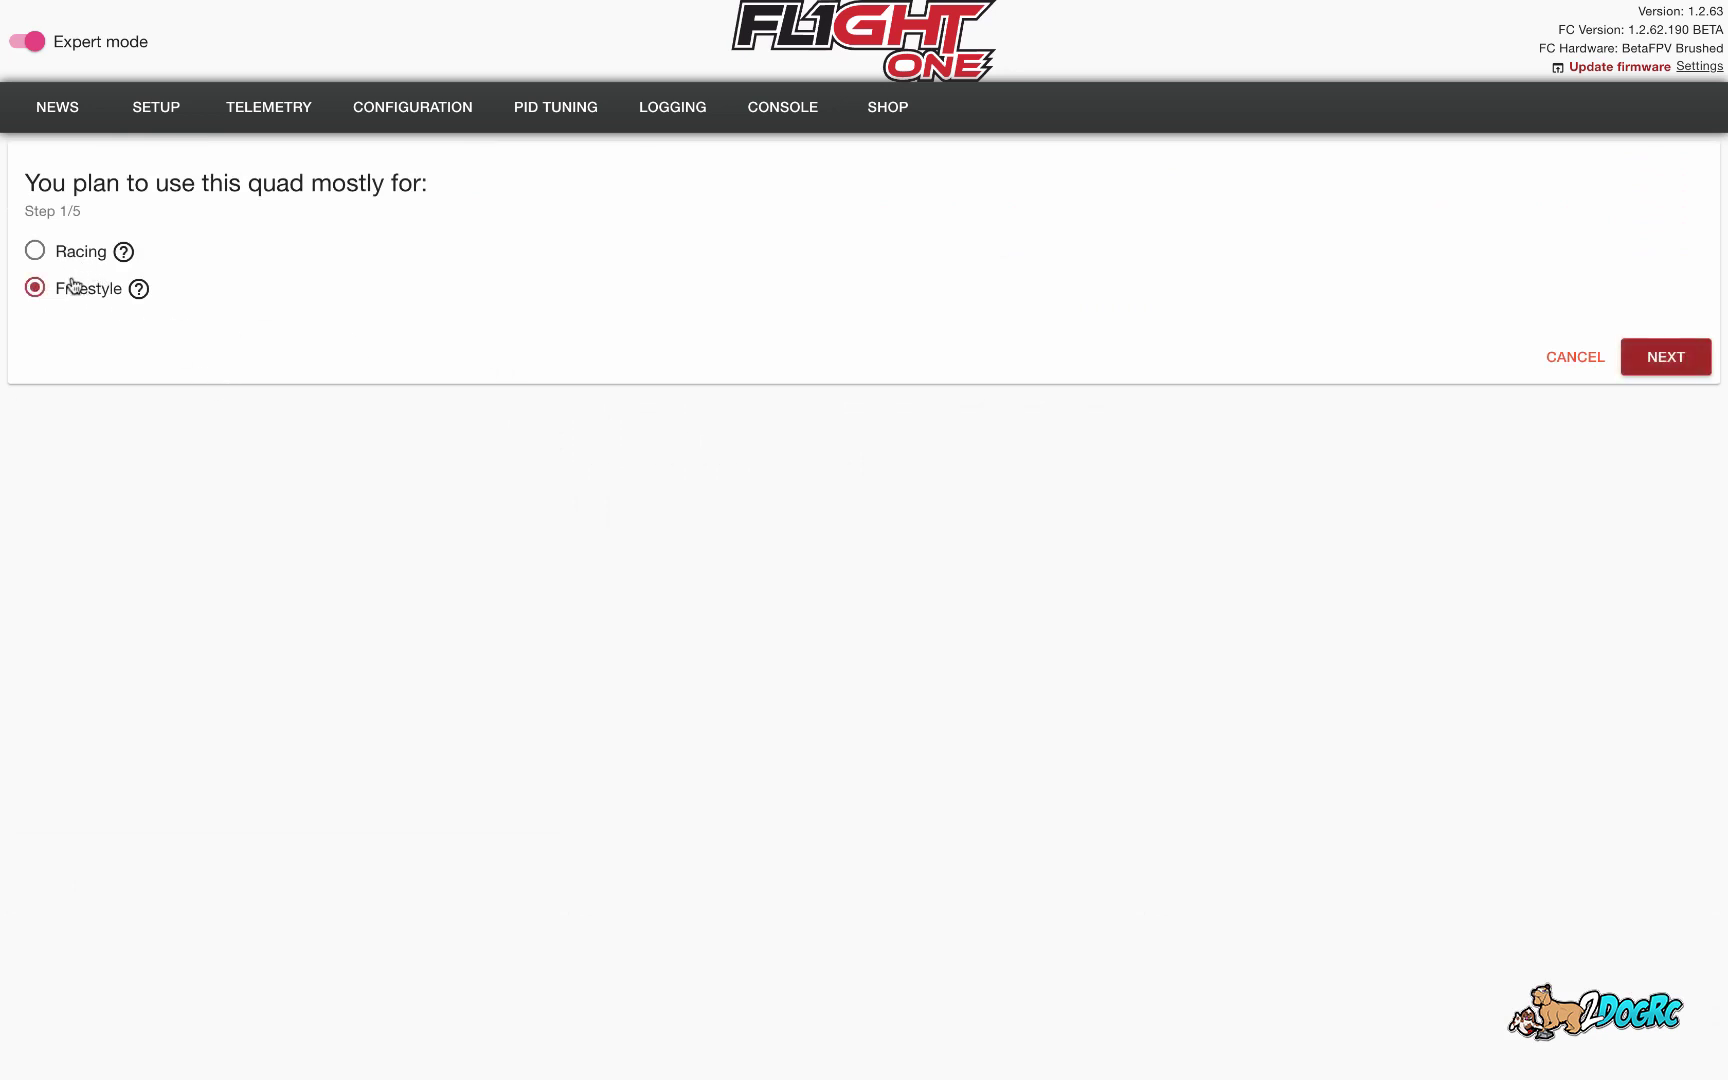
left_click(1668, 356)
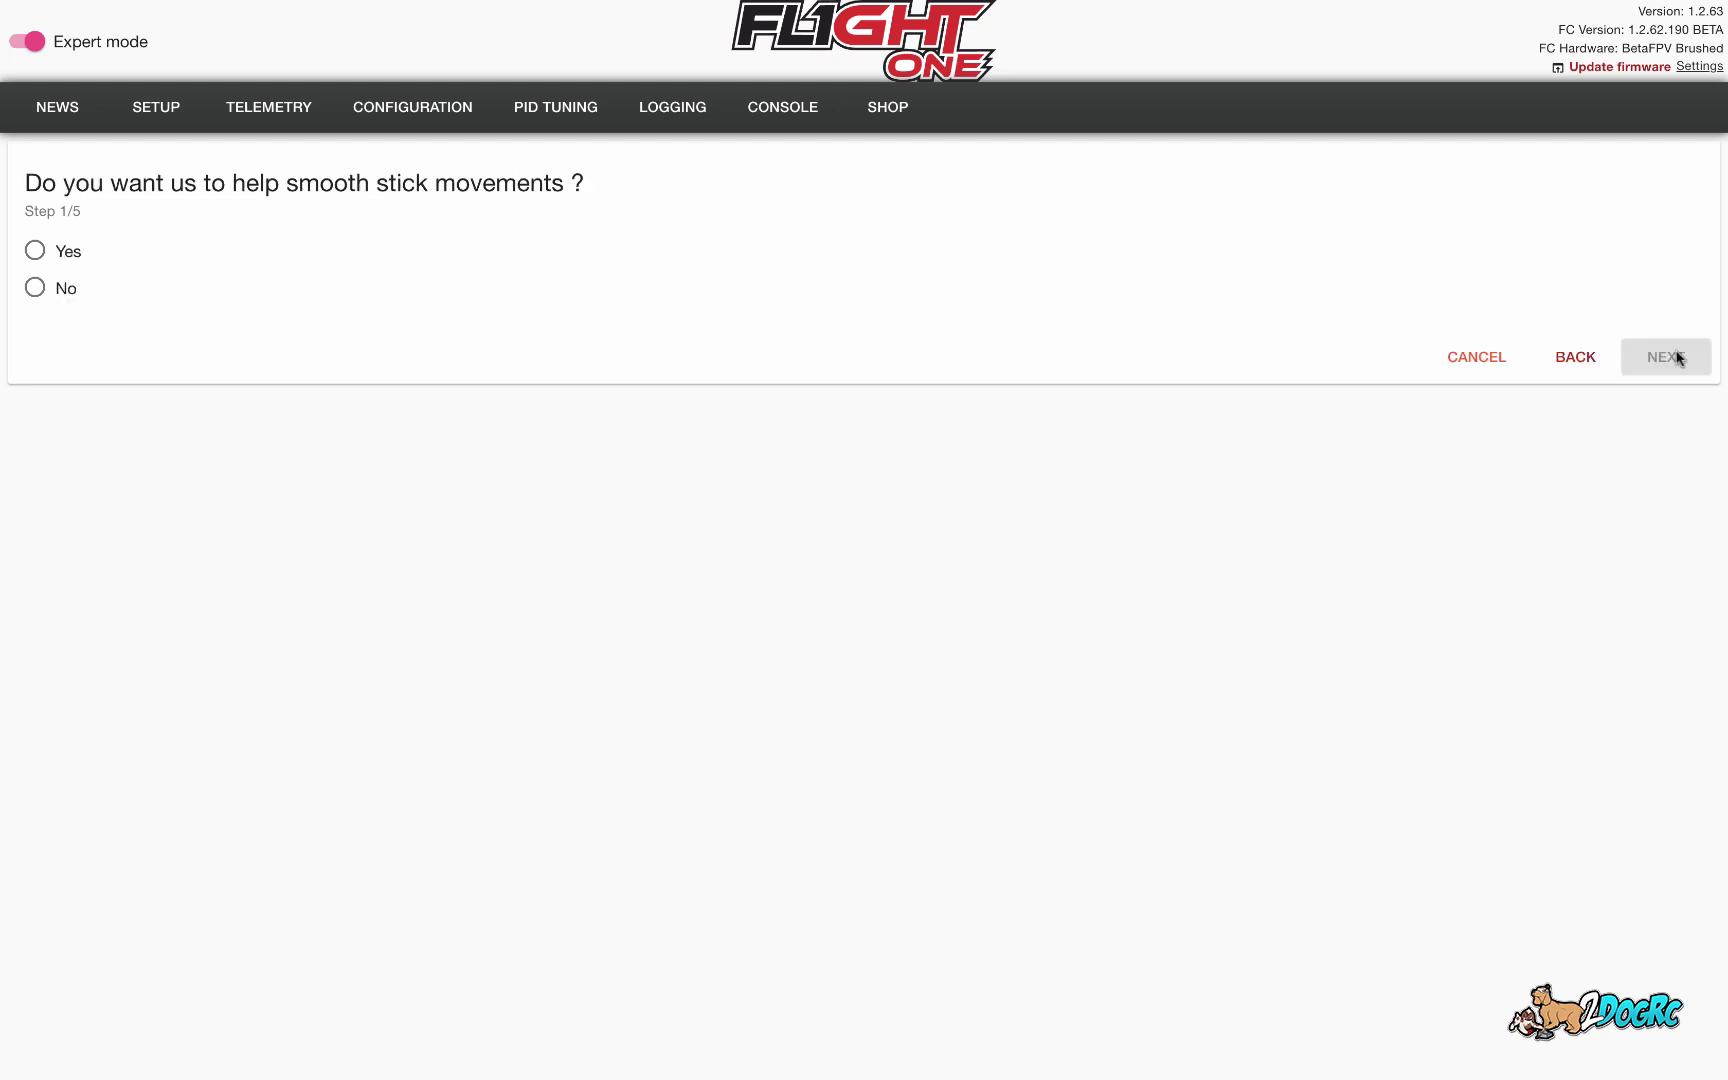
left_click(38, 251)
left_click(1666, 357)
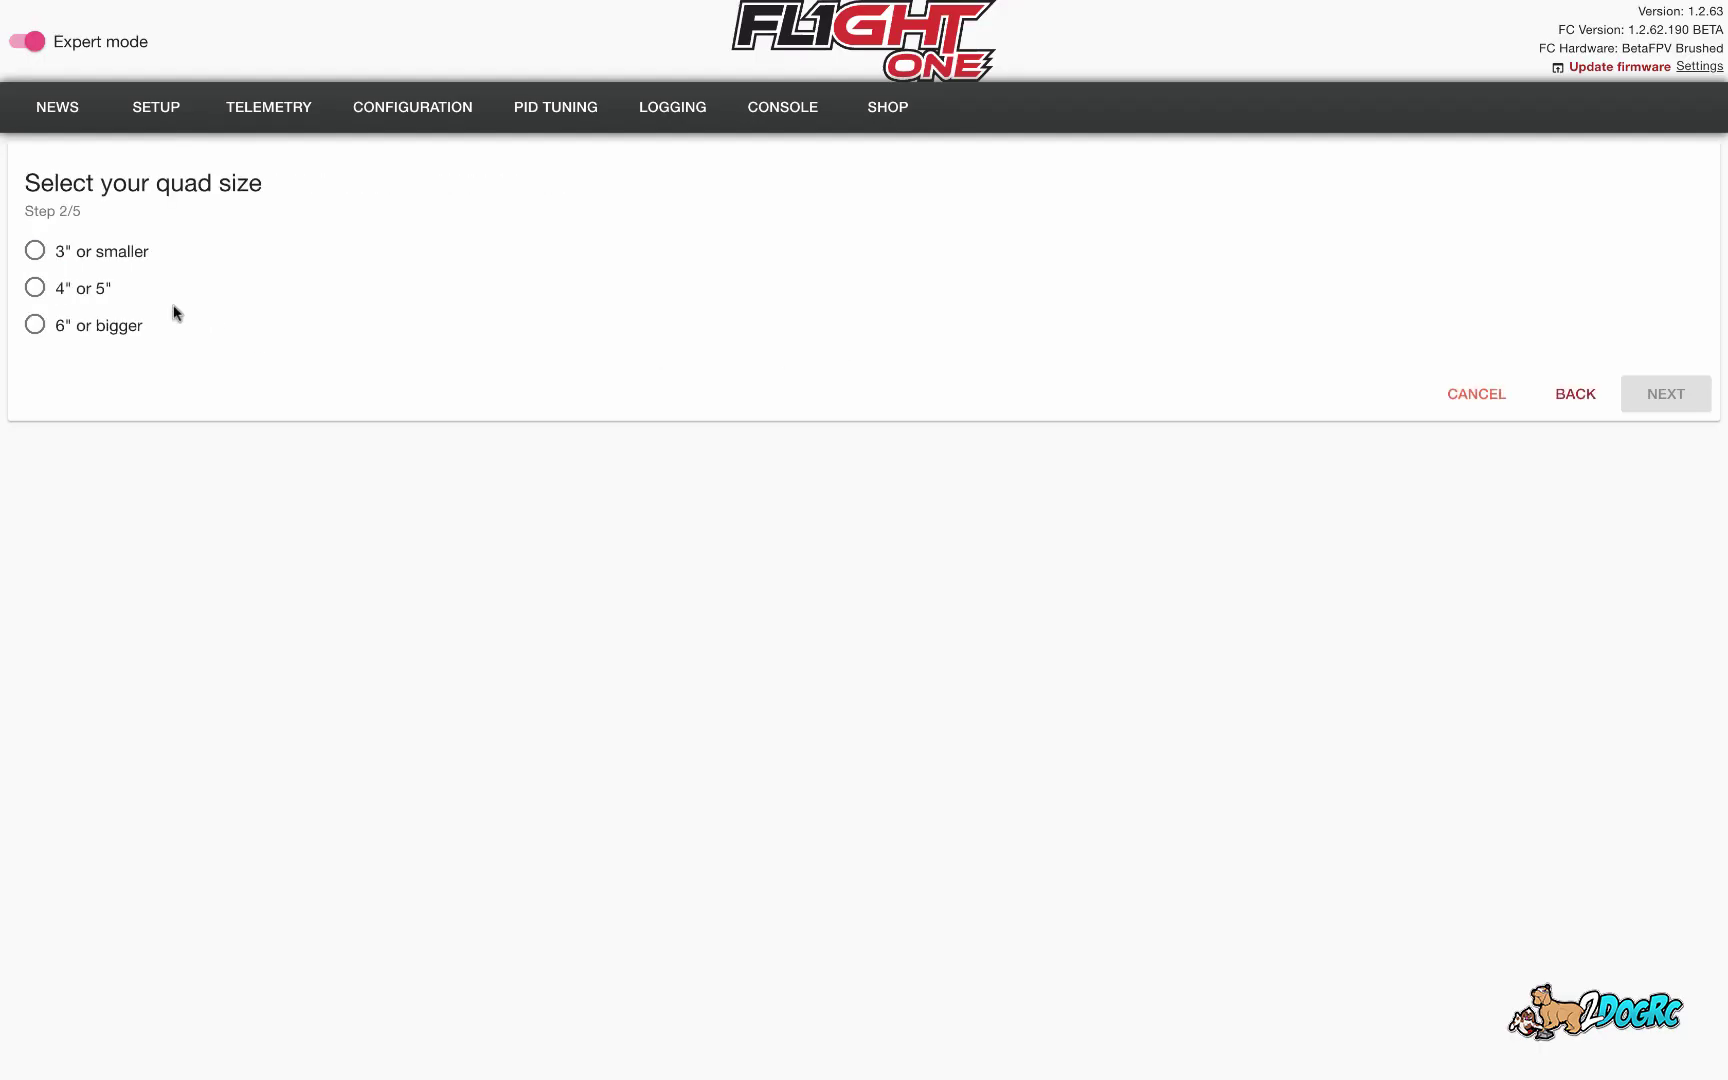
Set the quad size to 3" or smaller and complete the board orientation calibration with the quad flat and on its nose
left_click(146, 262)
left_click(1653, 396)
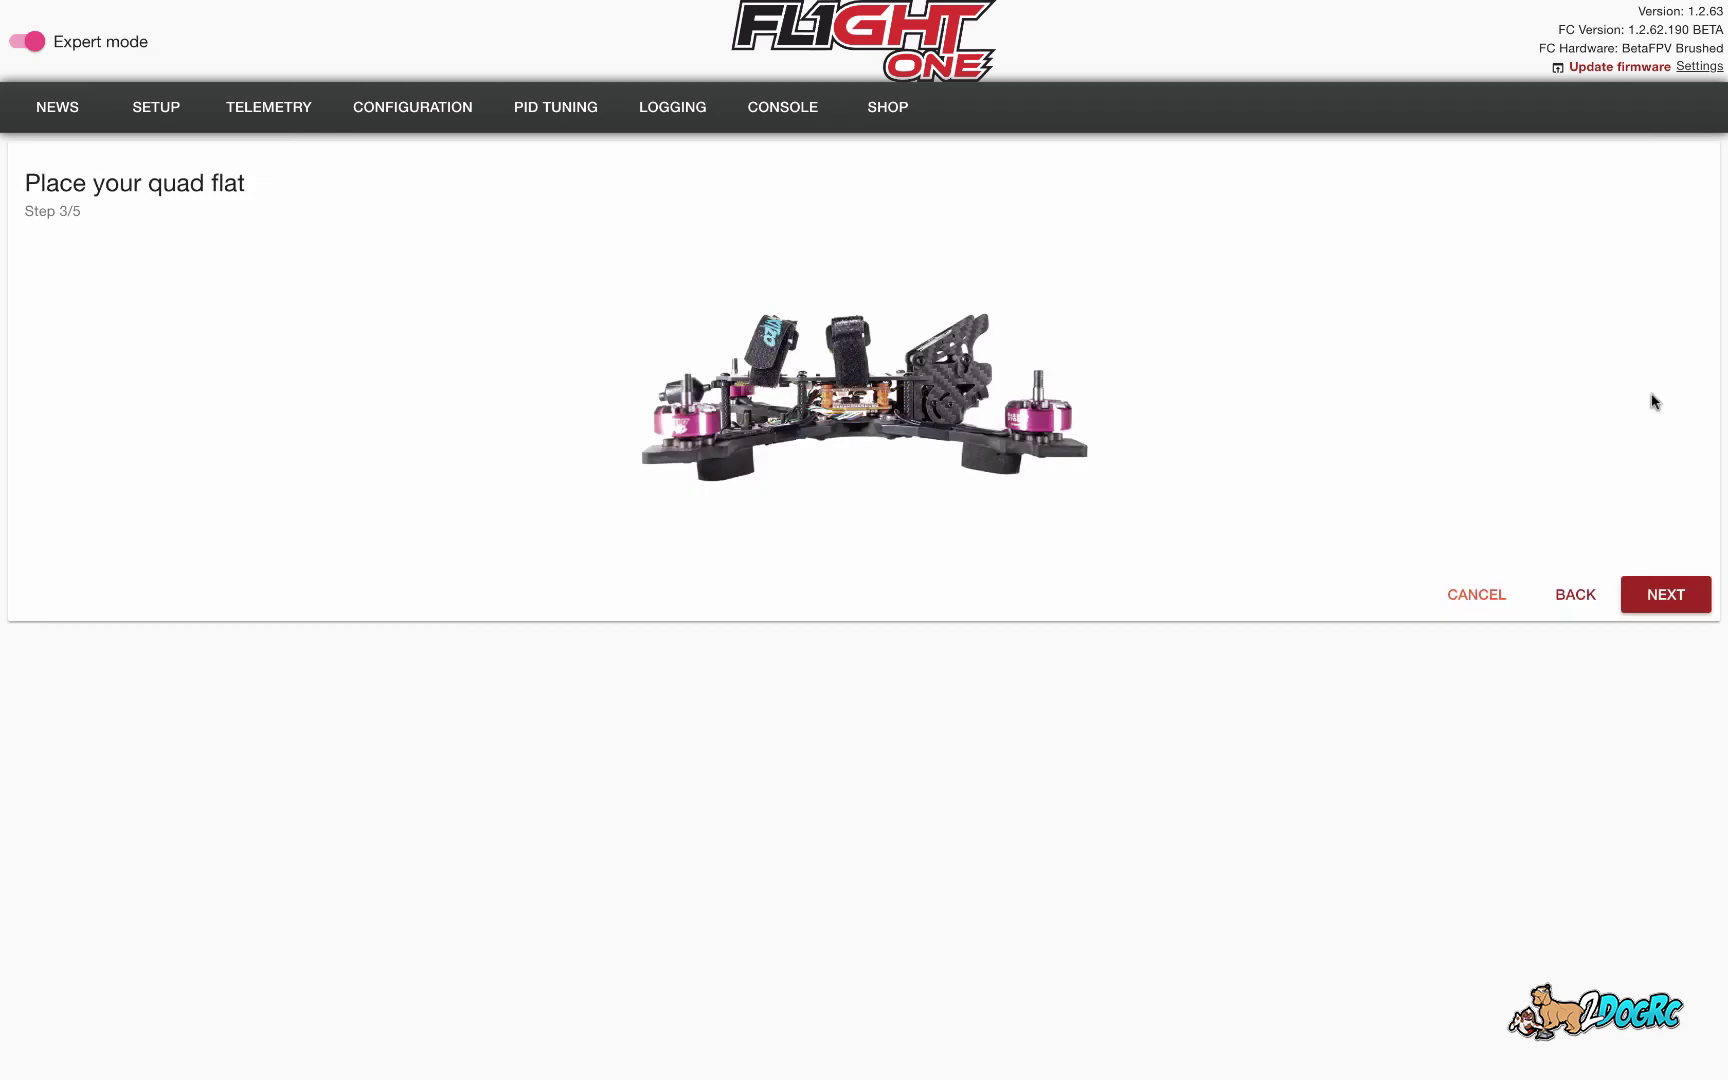
left_click(1666, 595)
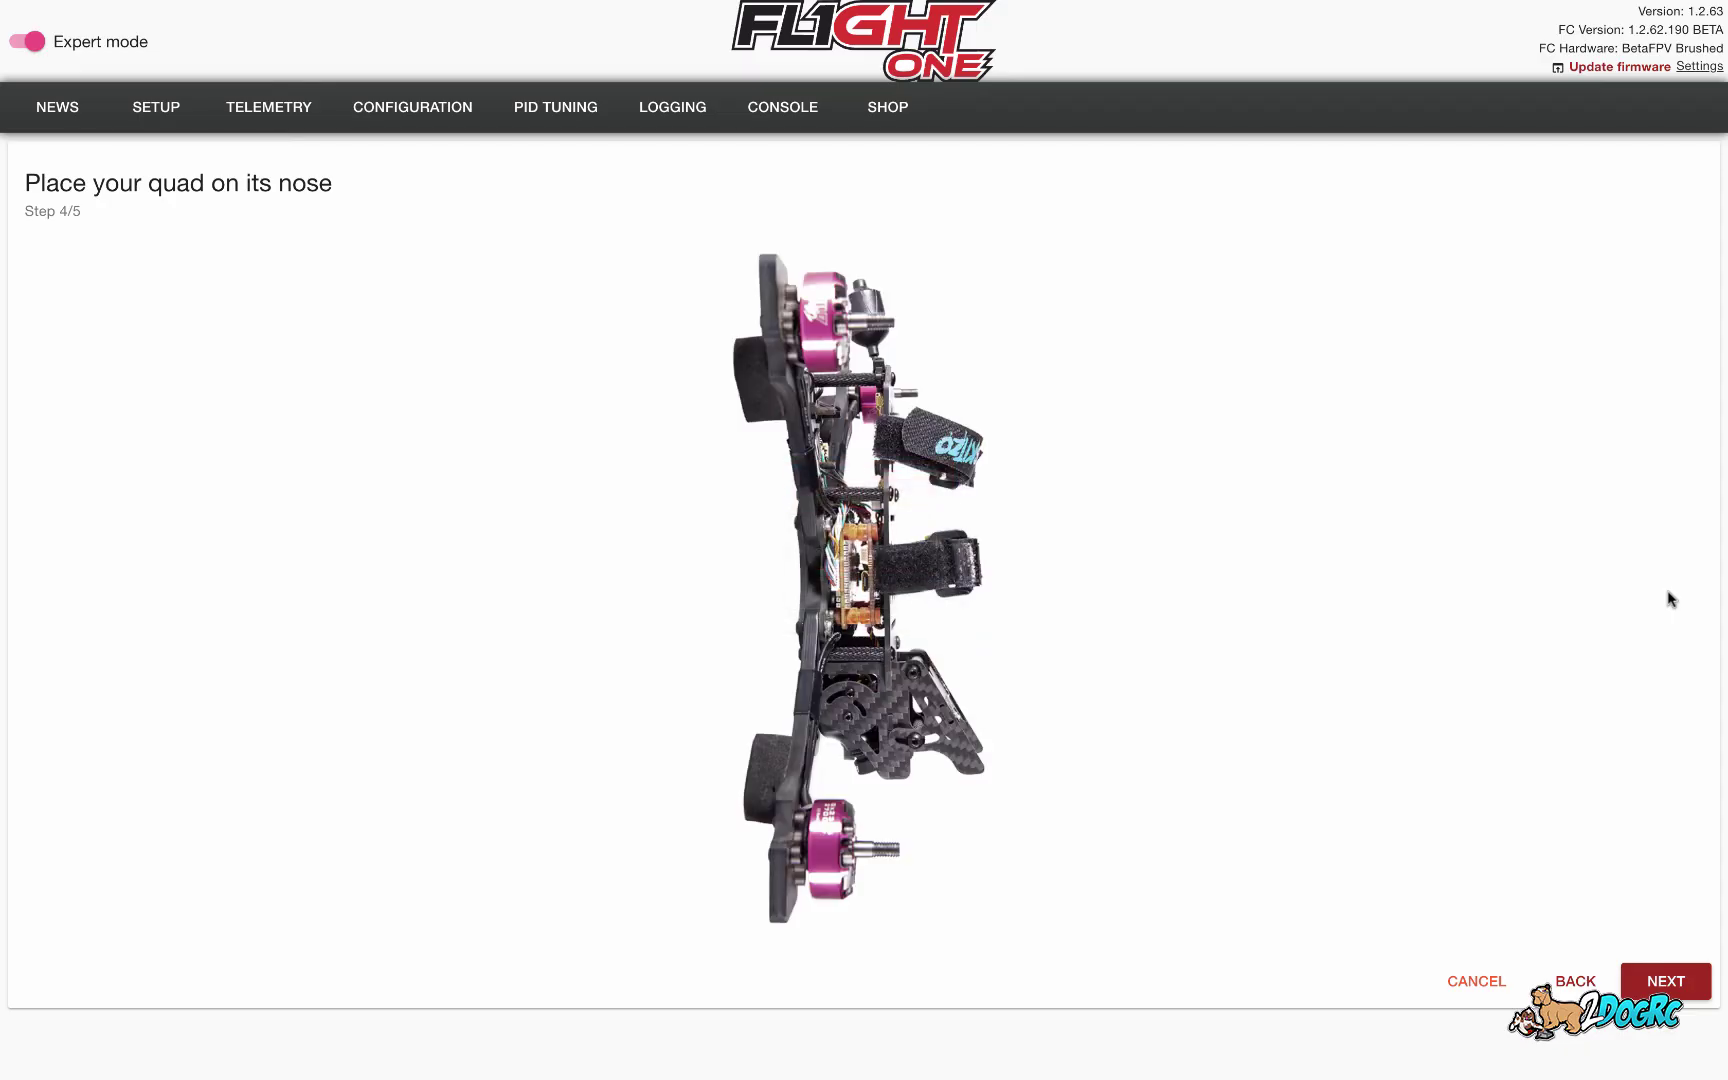
left_click(1666, 985)
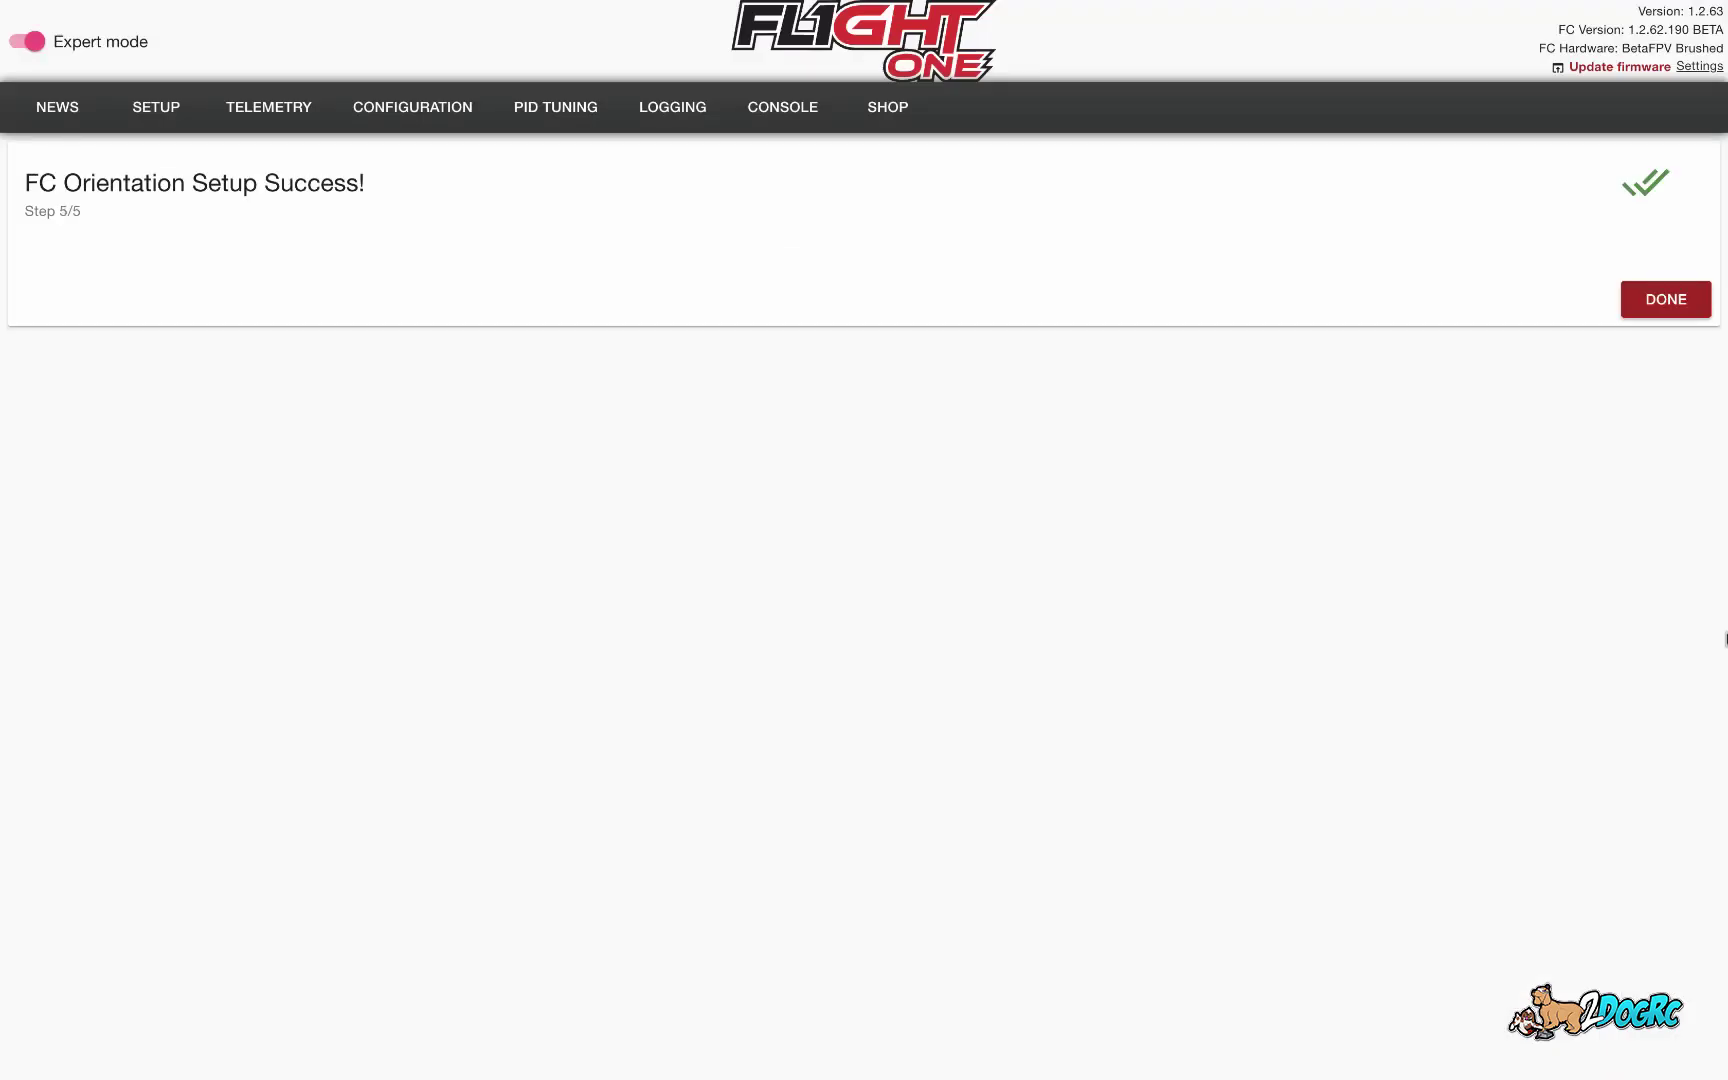
left_click(1670, 303)
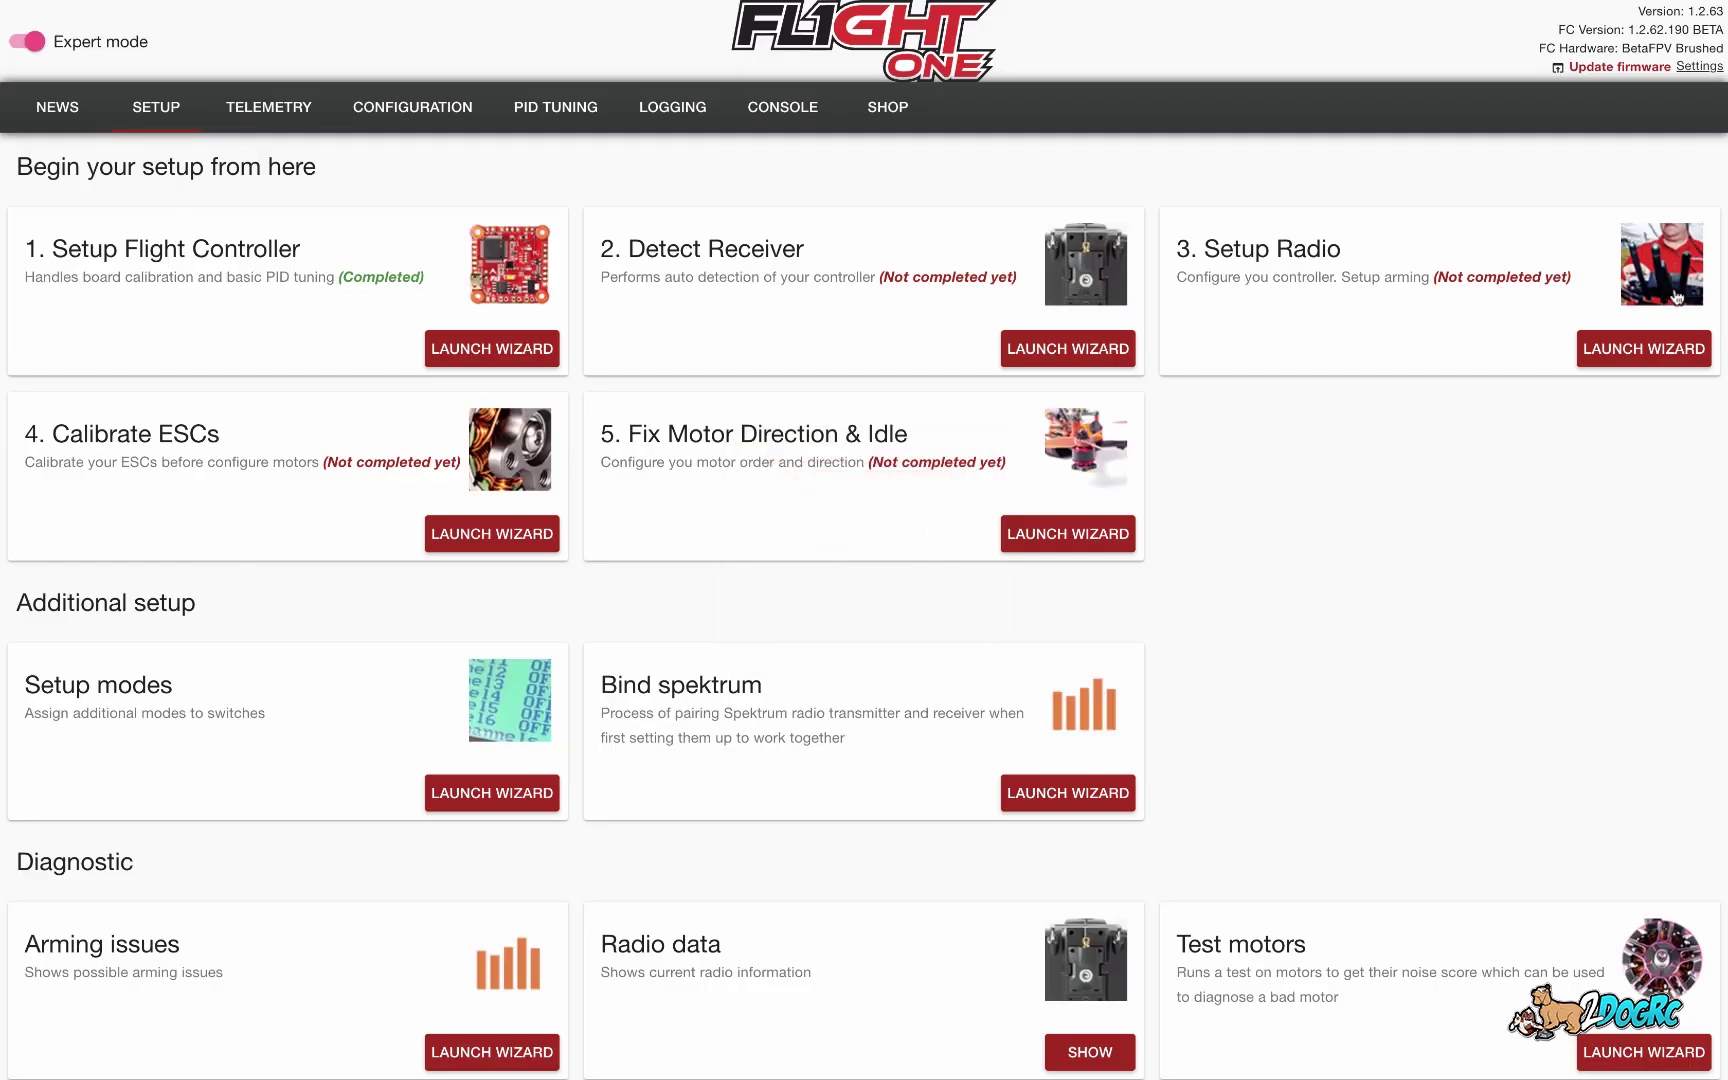
Run the automatic receiver detection wizard with the radio on and bound, and finish it
left_click(1085, 345)
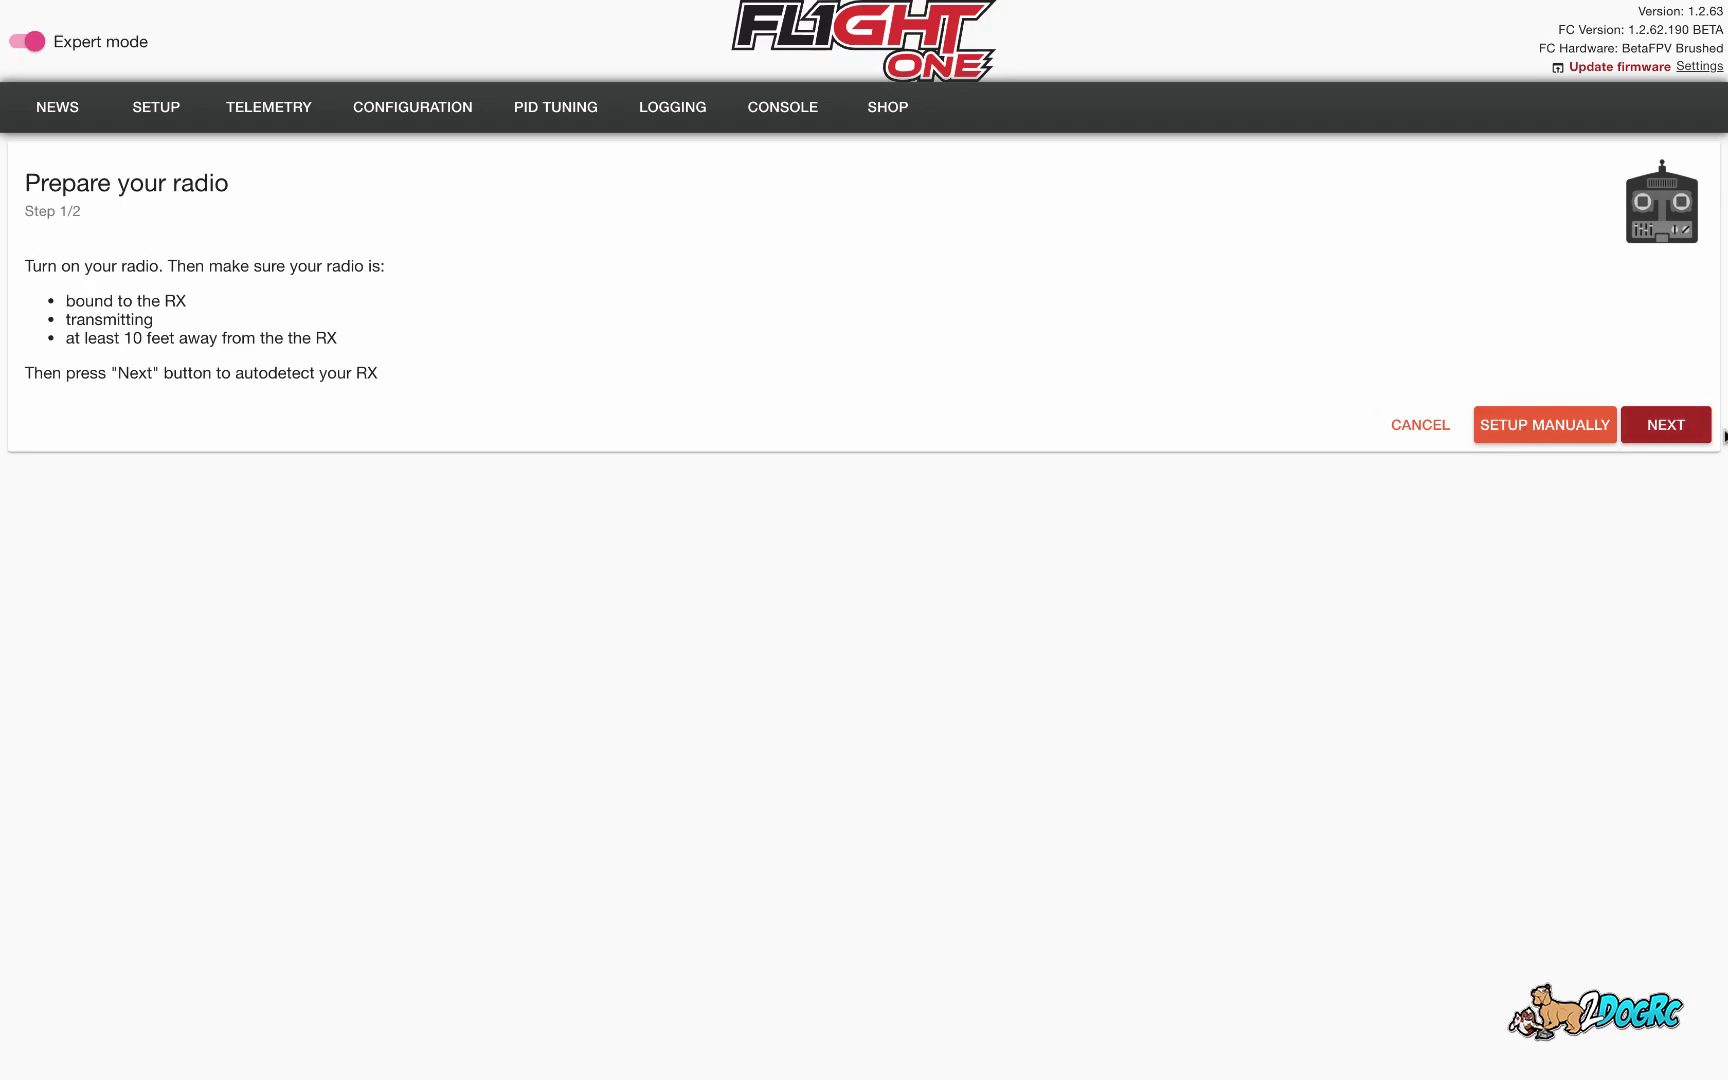
left_click(1668, 428)
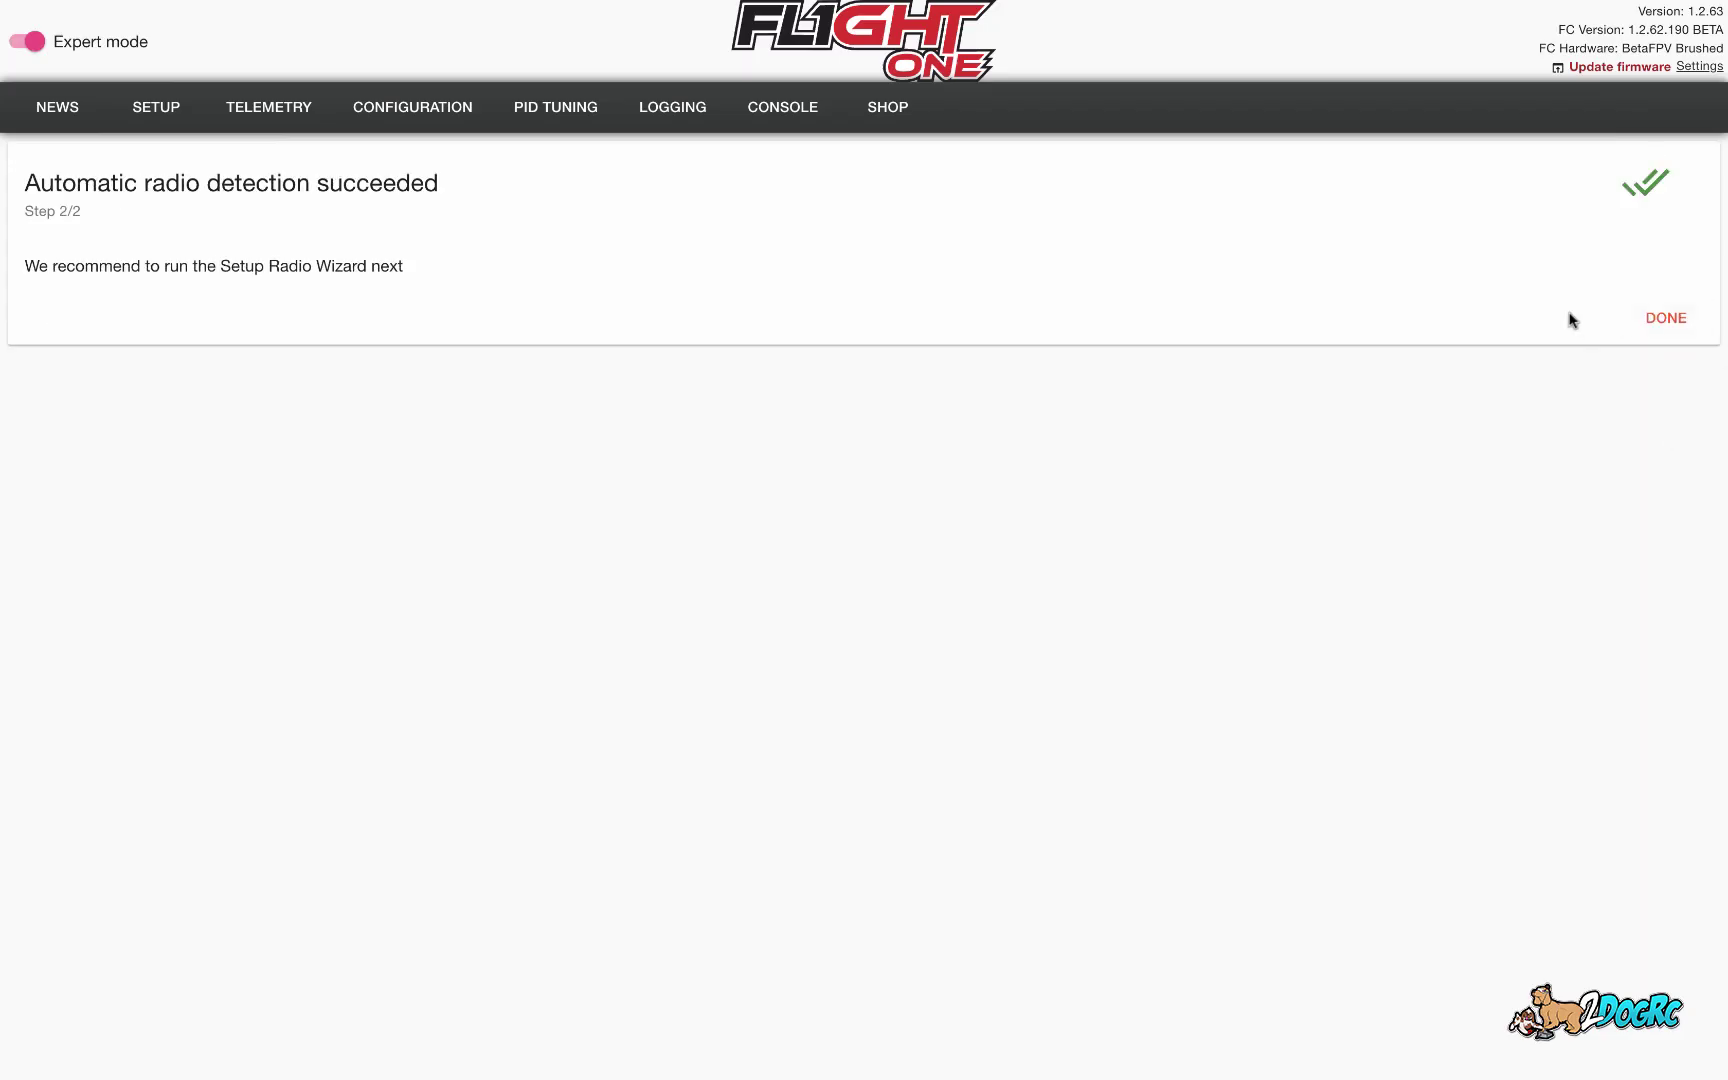
left_click(1645, 320)
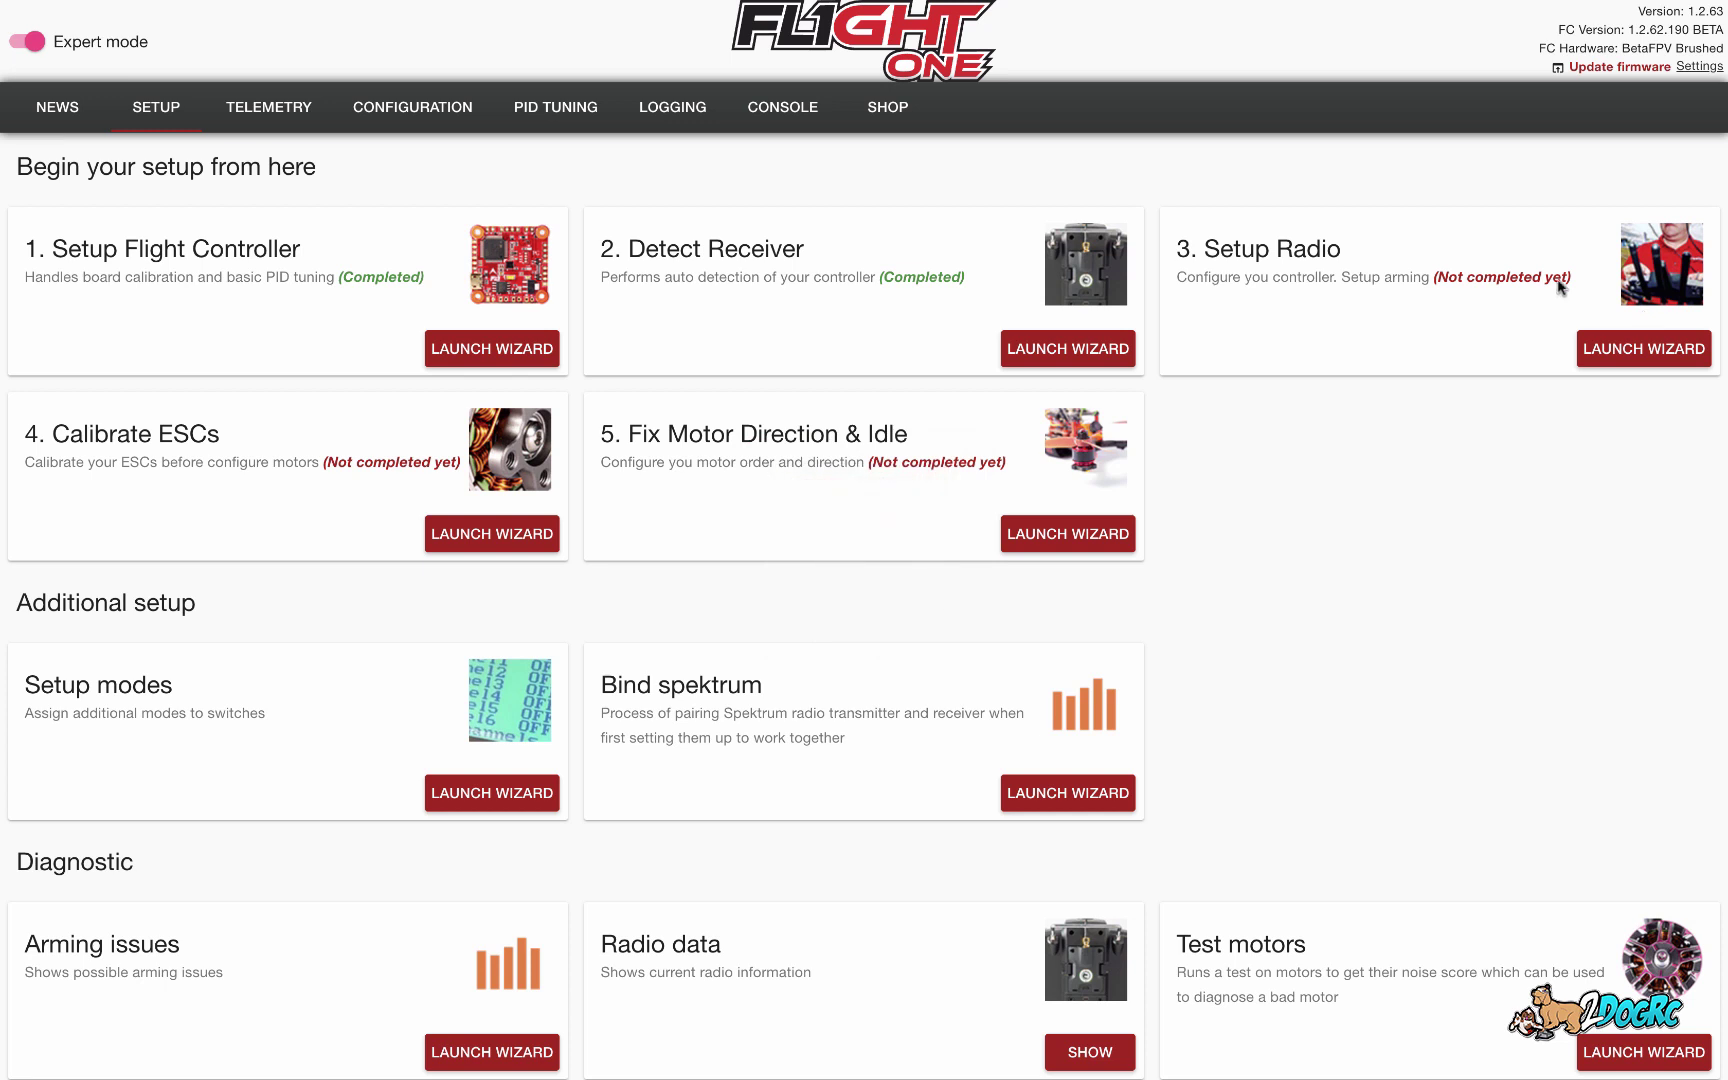
Complete the radio setup wizard, calibrating the sticks with circular movements and registering the arming switch's DISARMED and ARMED positions
left_click(1634, 356)
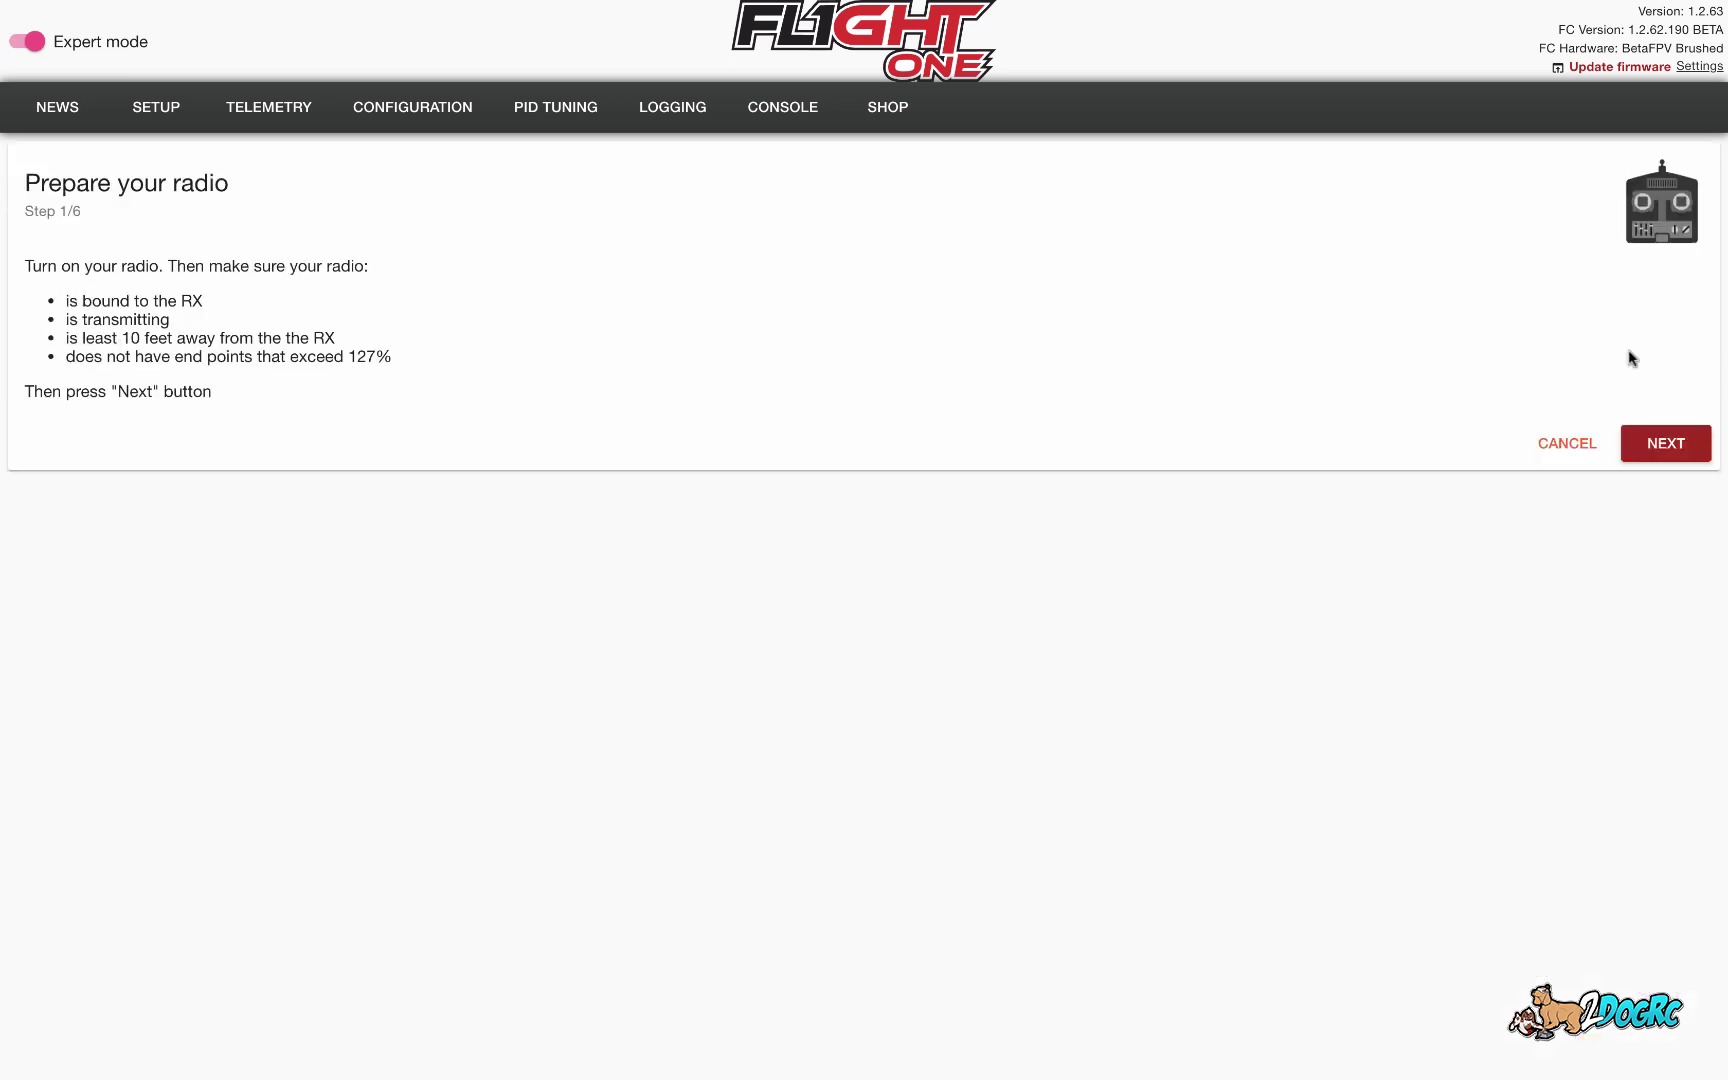
left_click(1665, 448)
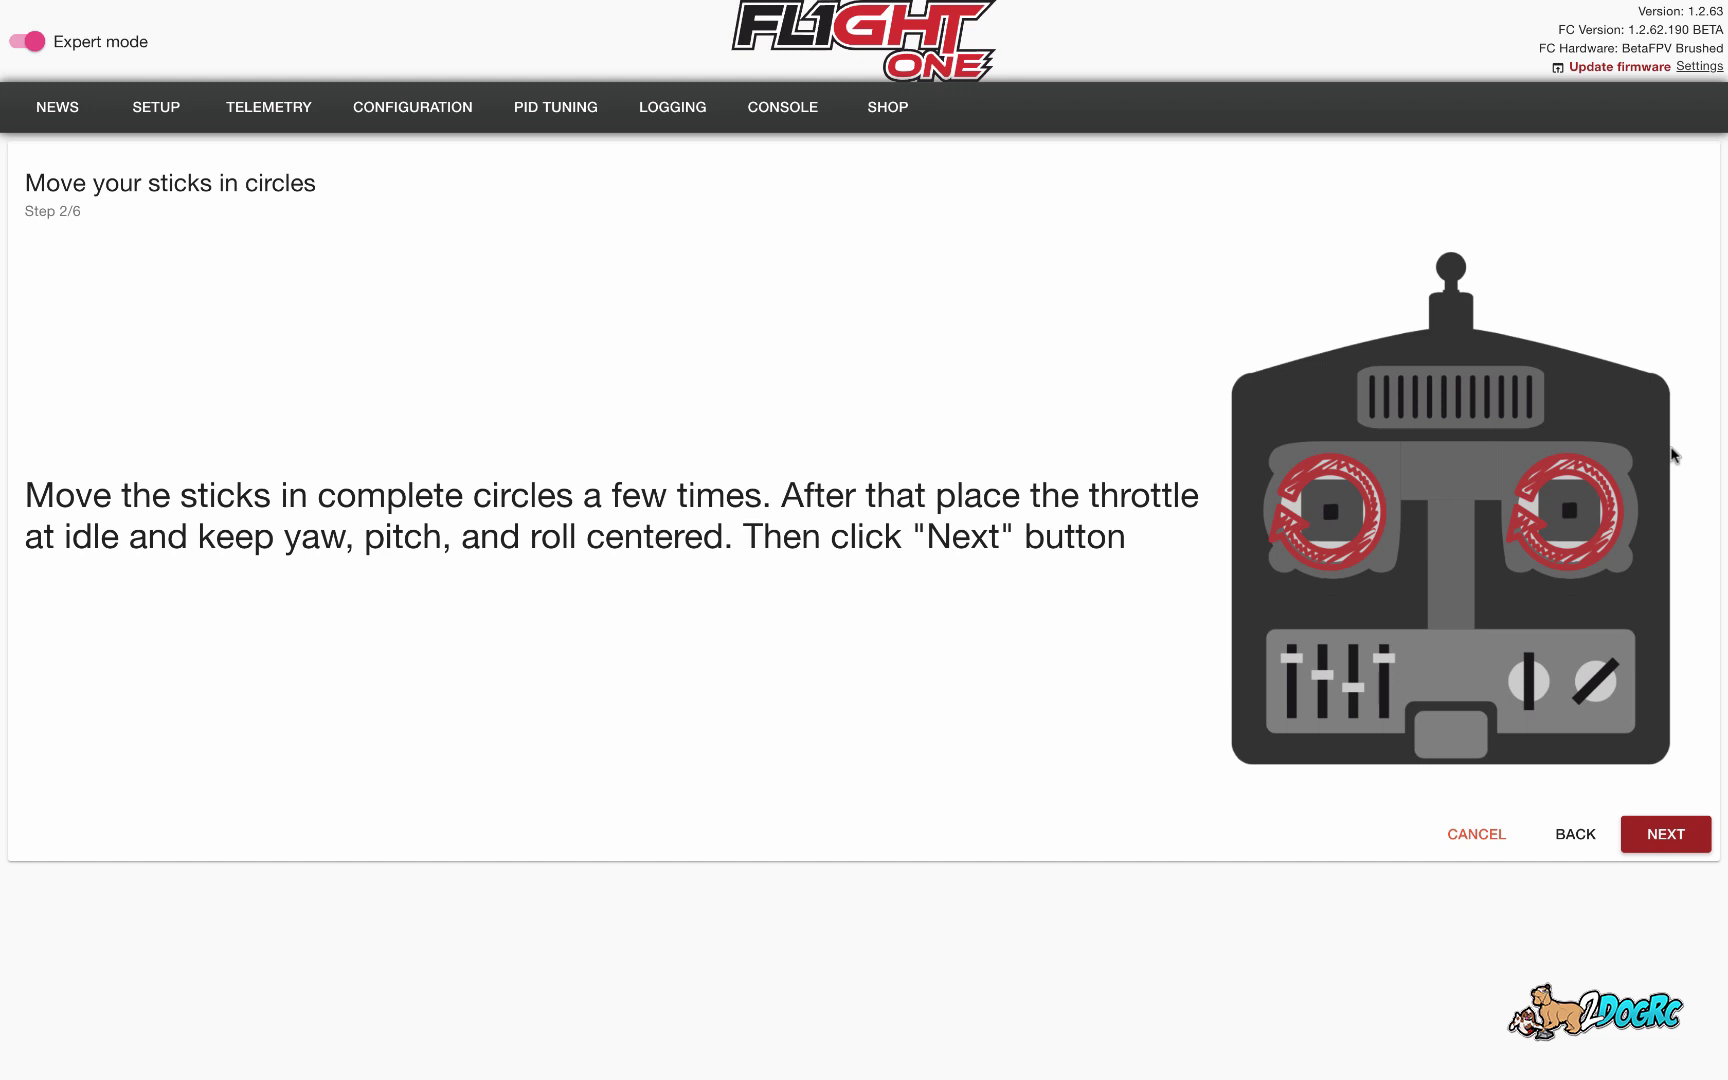
left_click(1668, 832)
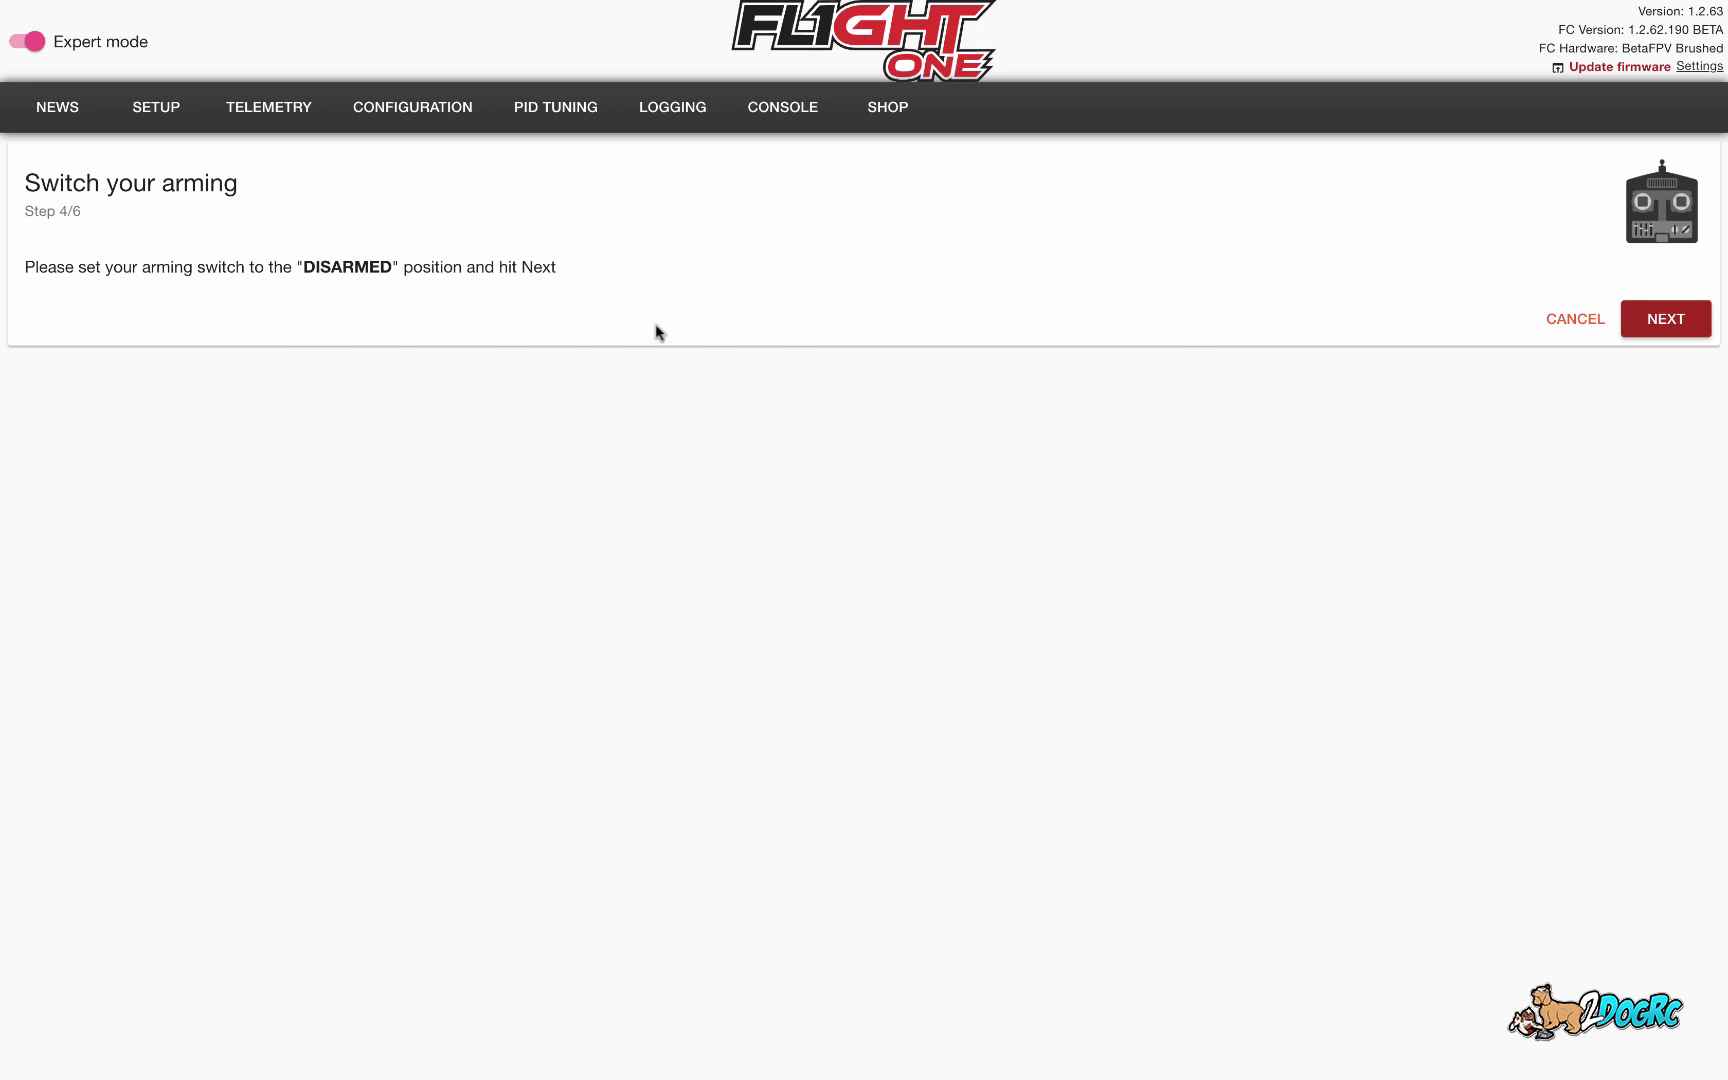
left_click(1667, 320)
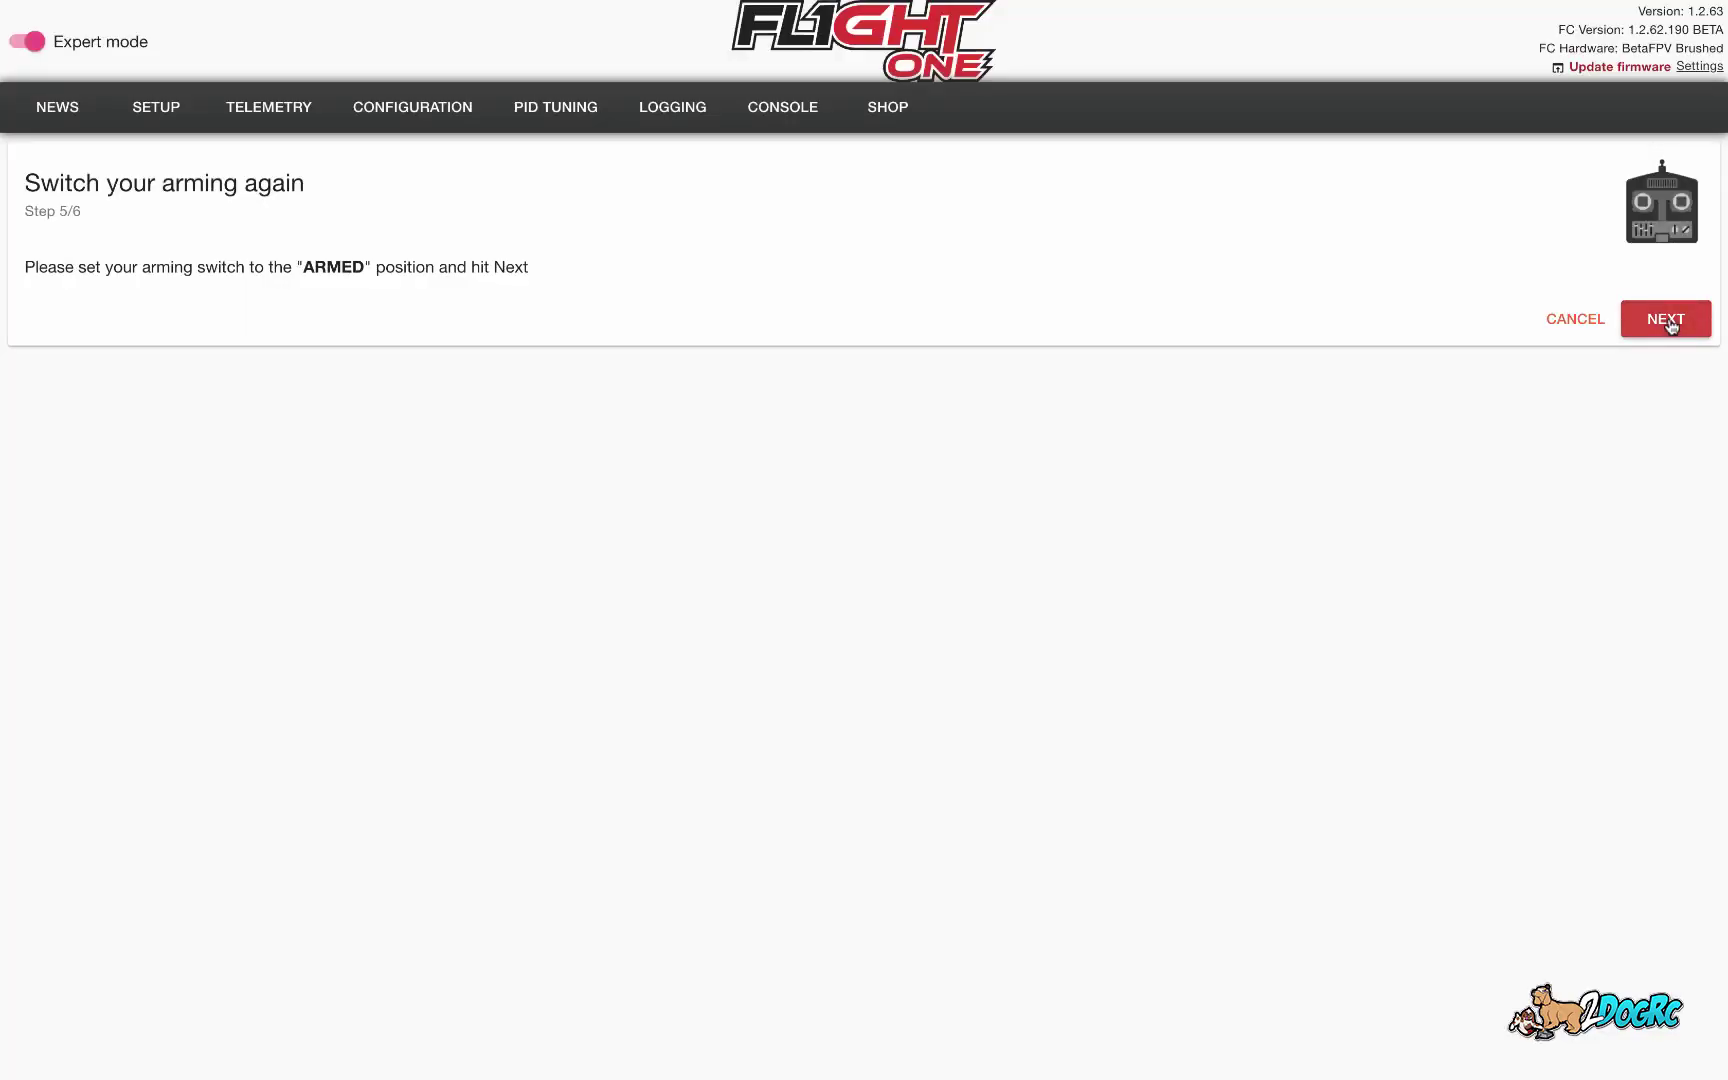
left_click(1667, 320)
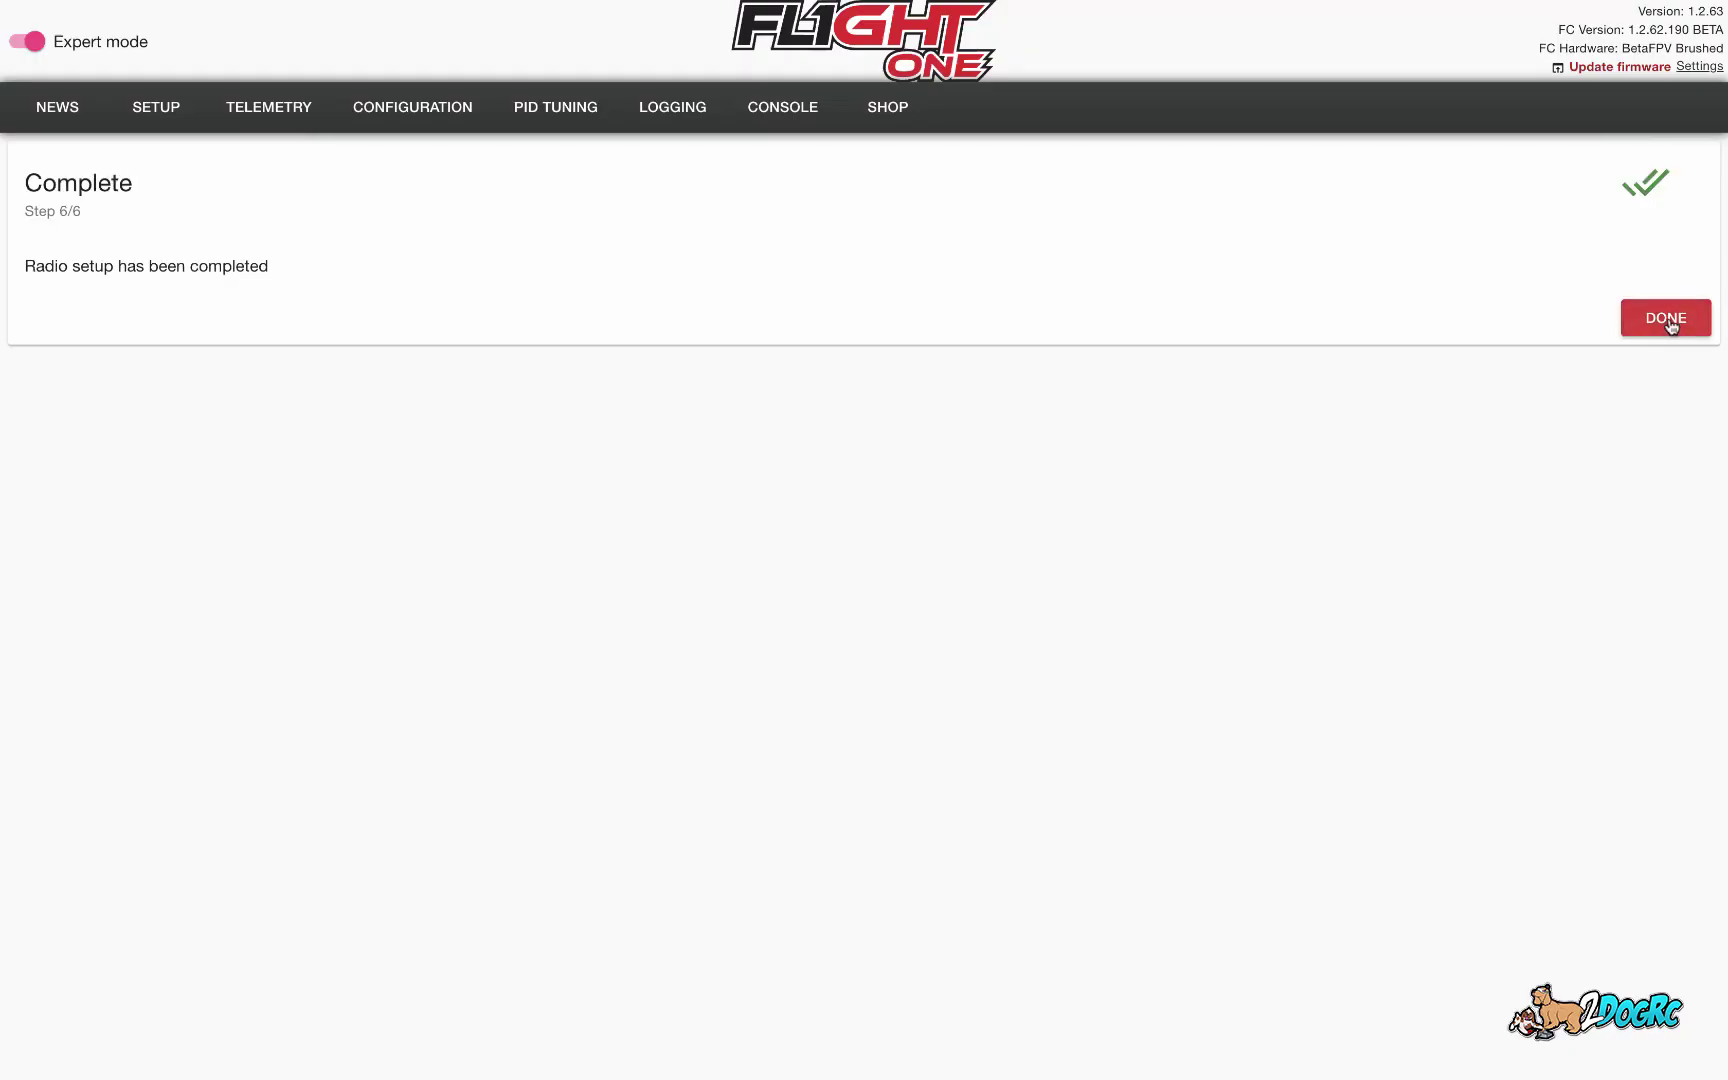
left_click(1666, 318)
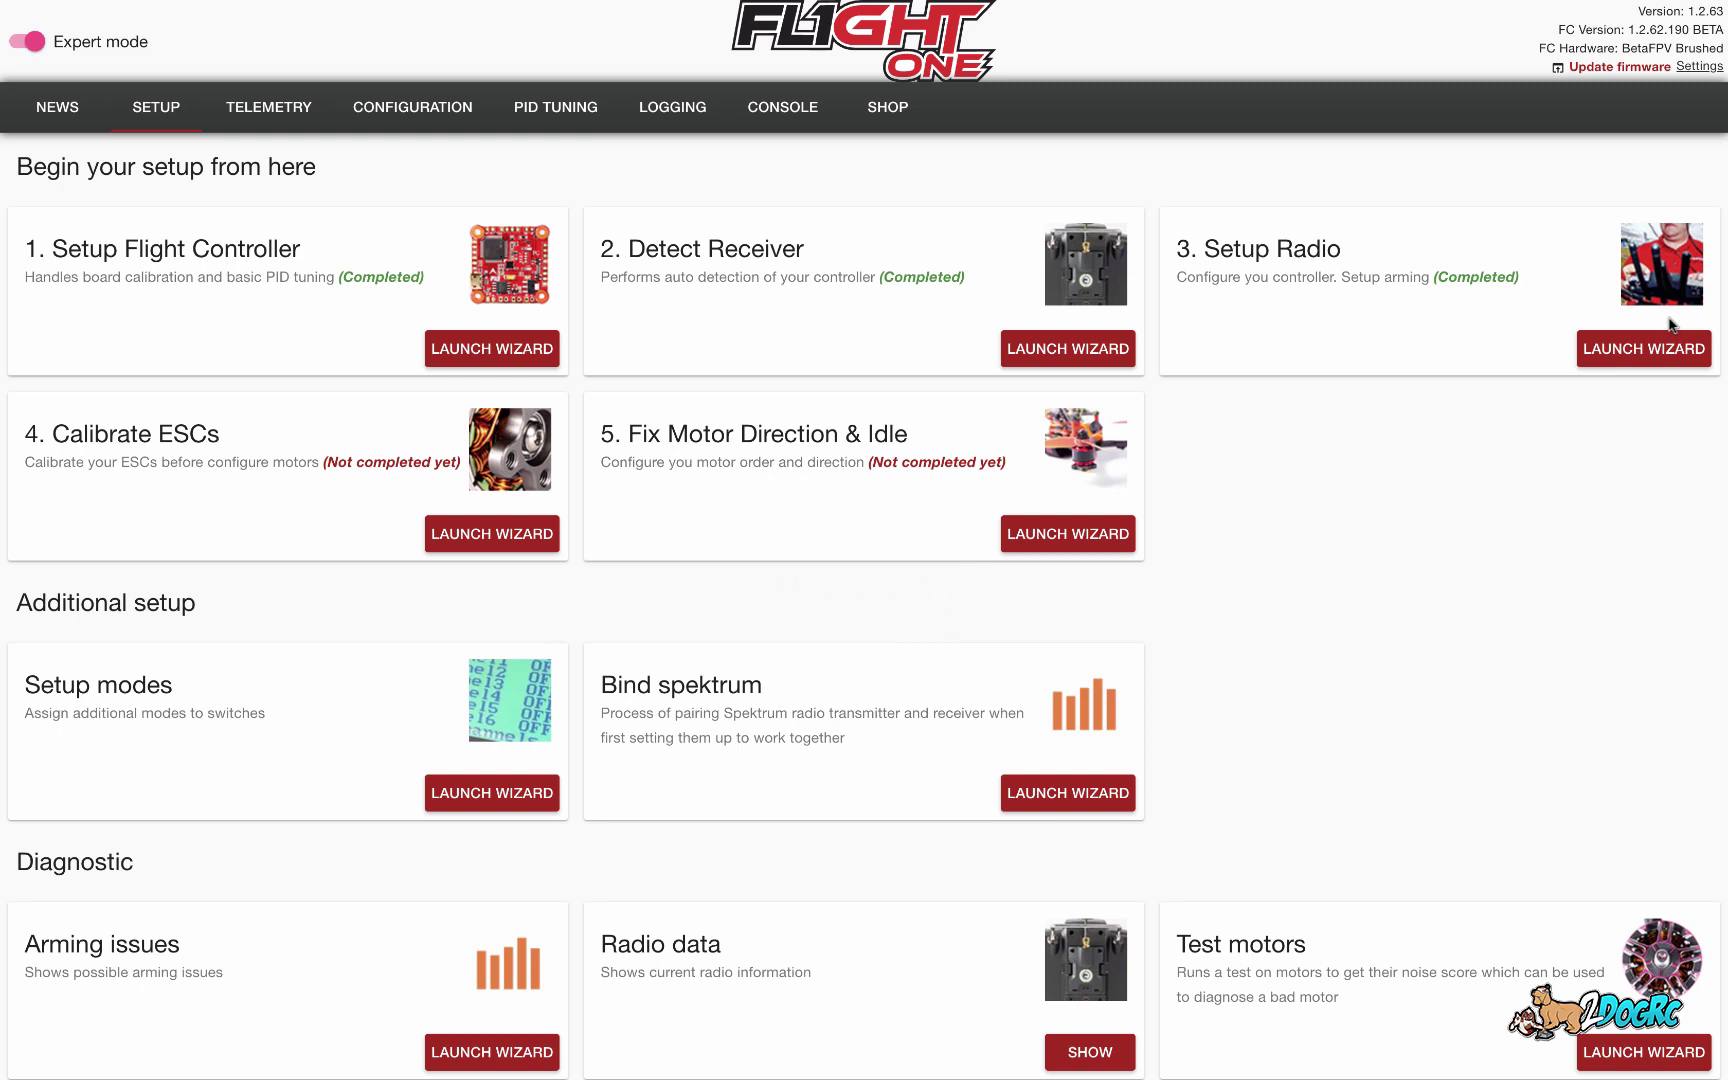
Run the ESC calibration wizard, confirming props removed and battery disconnected, then plugging in the battery when asked, and finish it
left_click(491, 536)
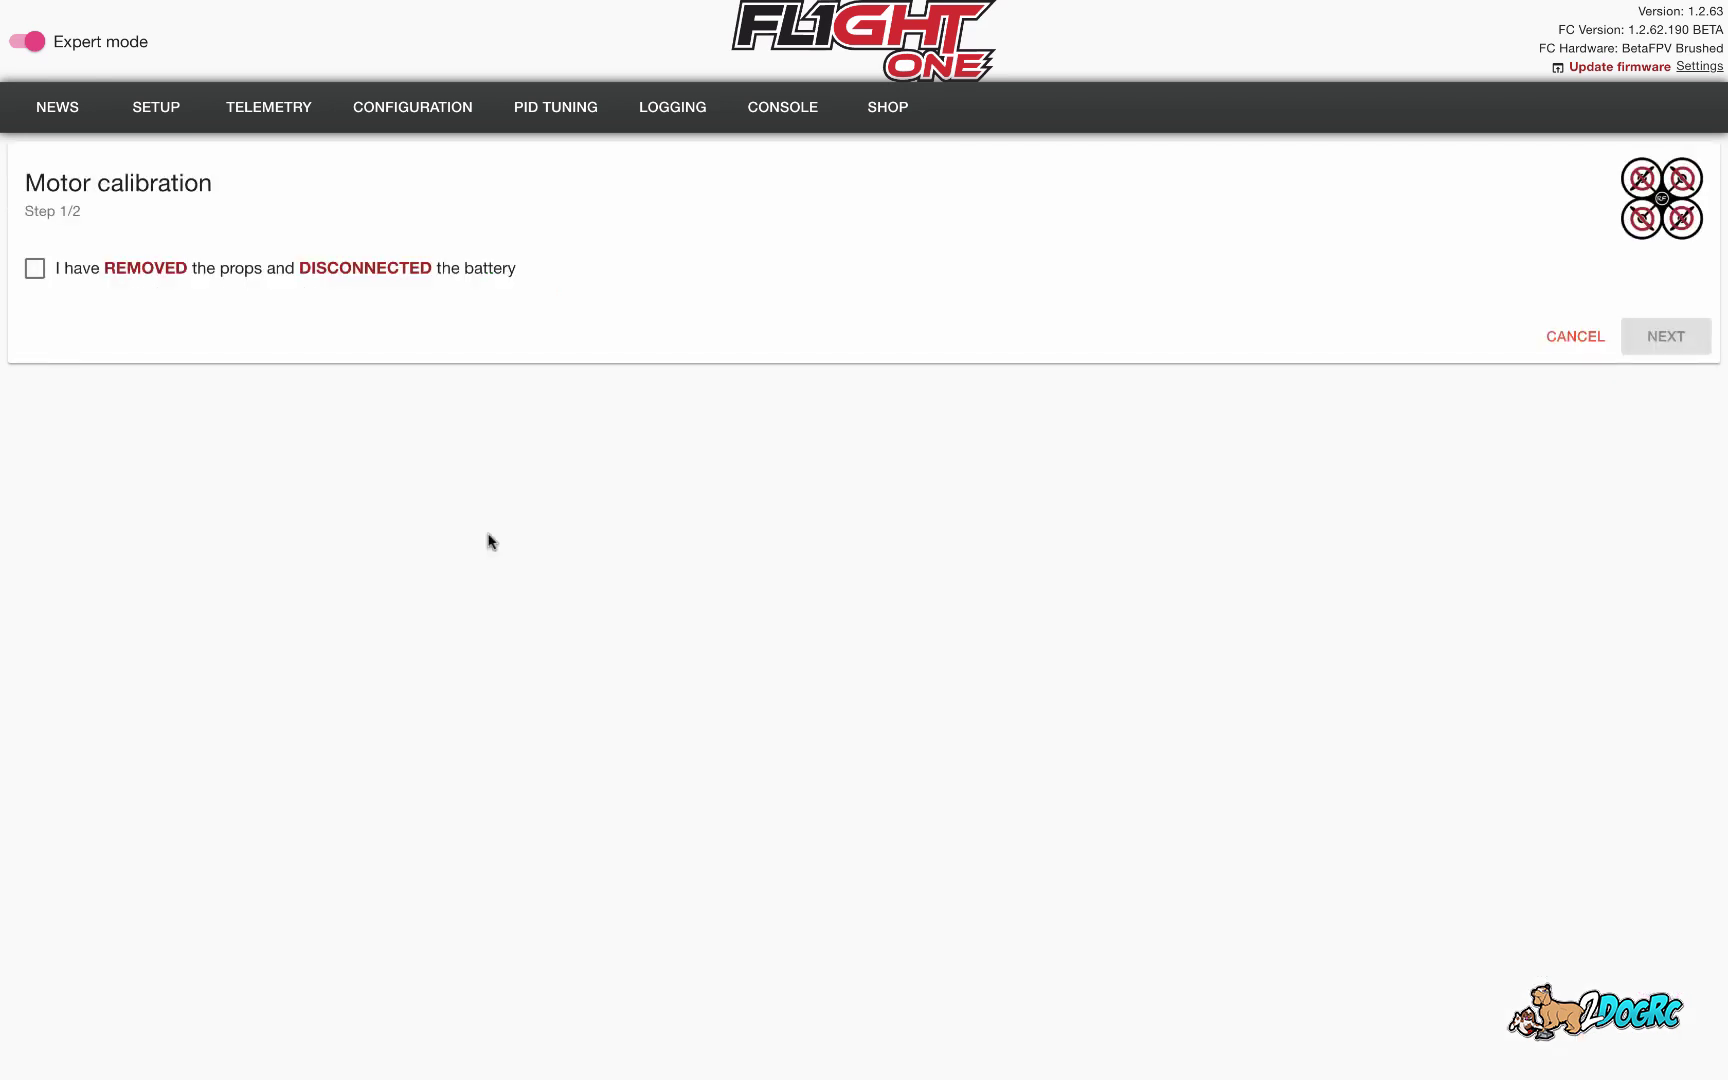
left_click(31, 283)
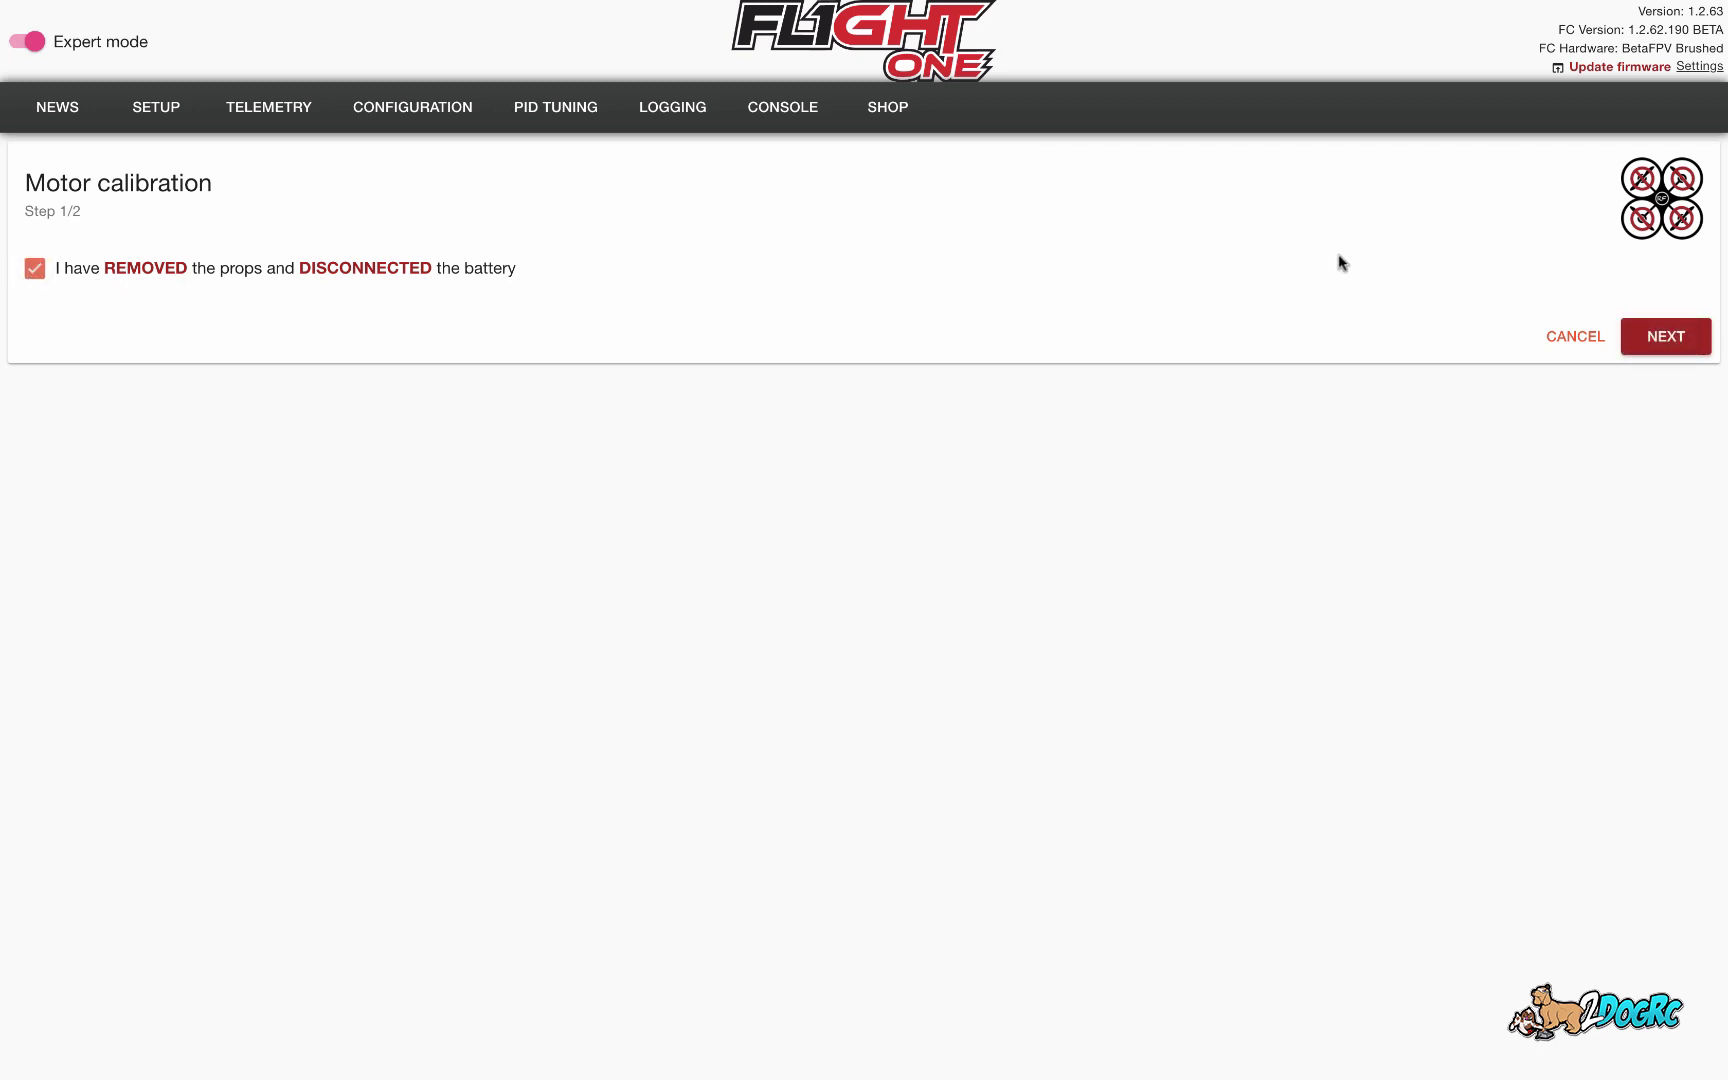
left_click(1665, 337)
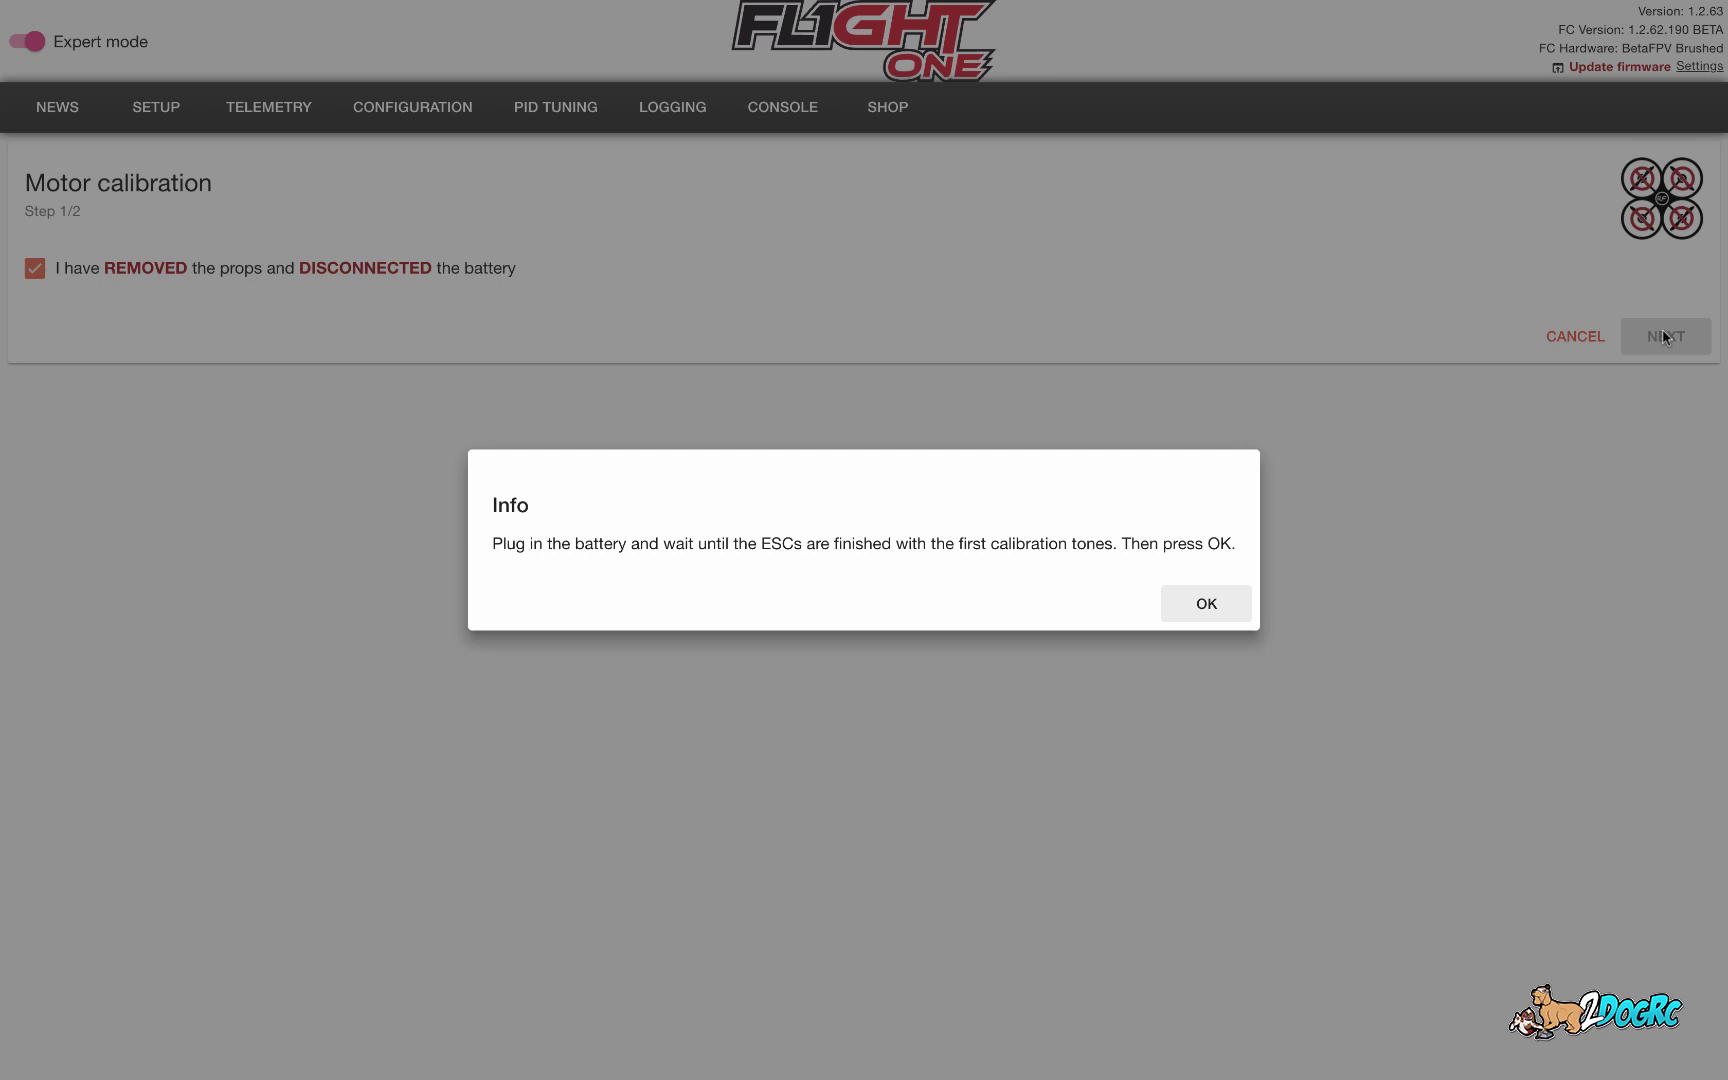
left_click(1200, 608)
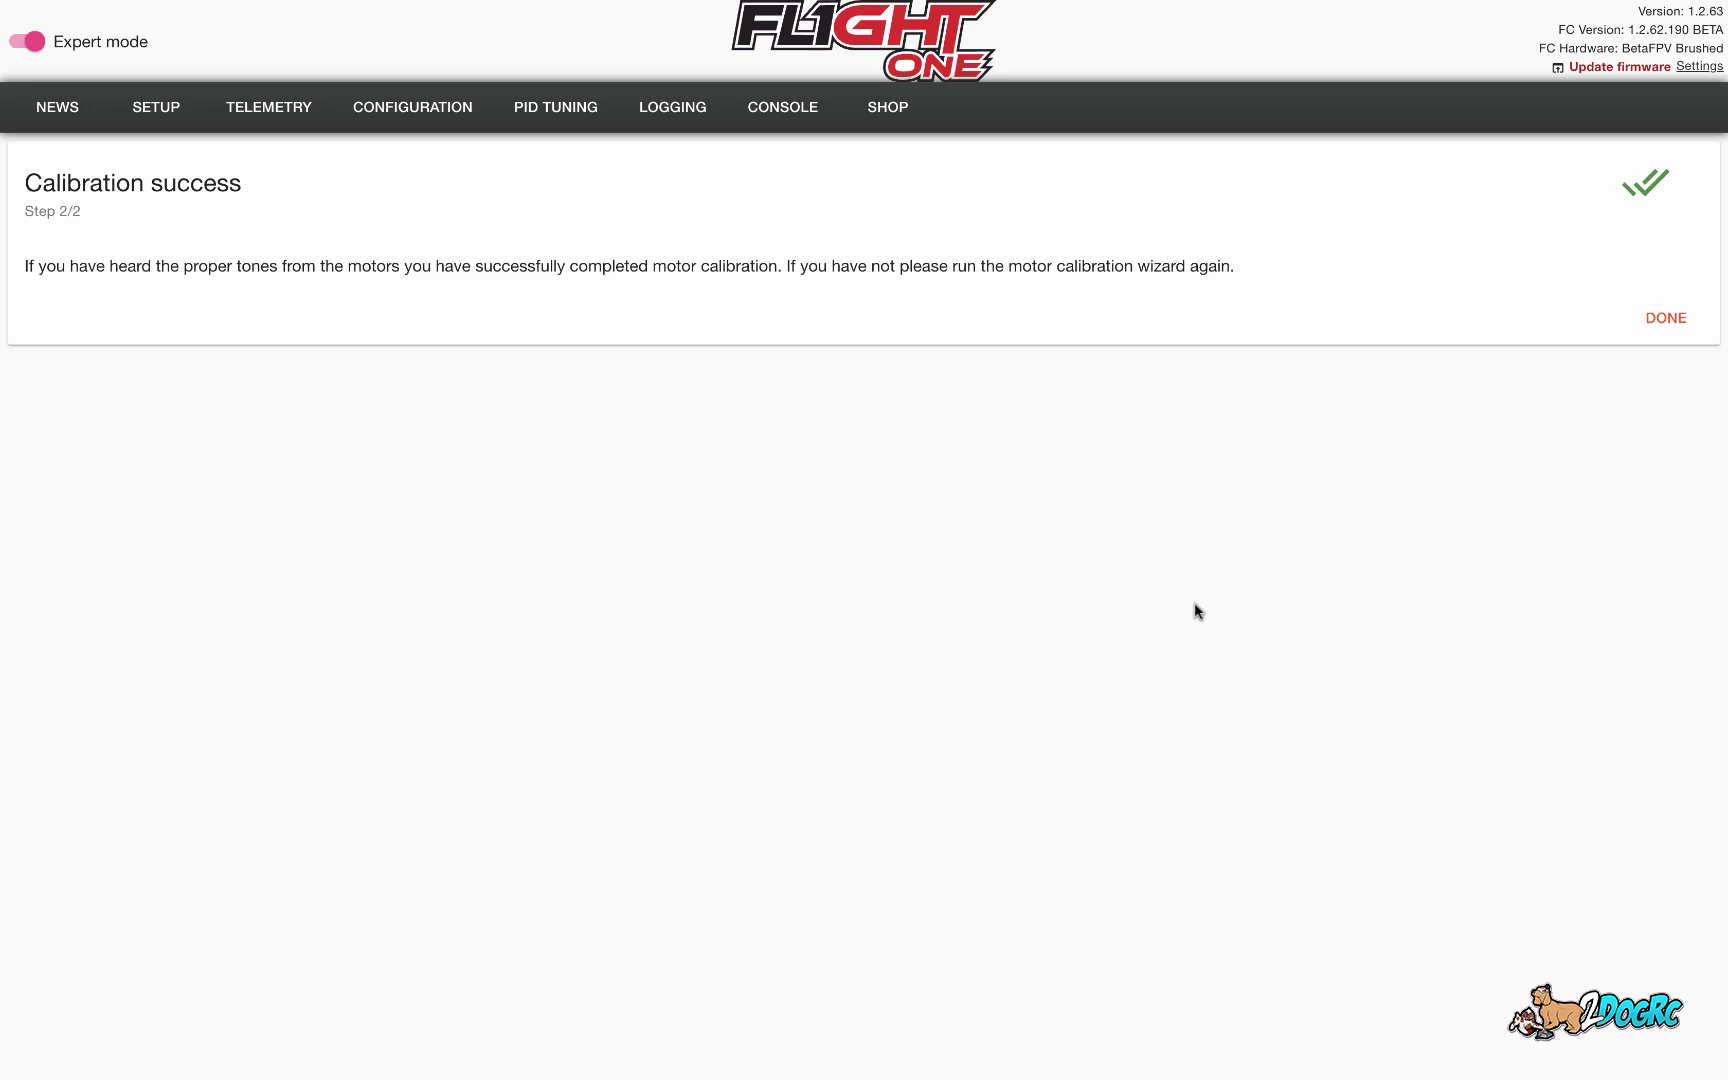
left_click(1666, 318)
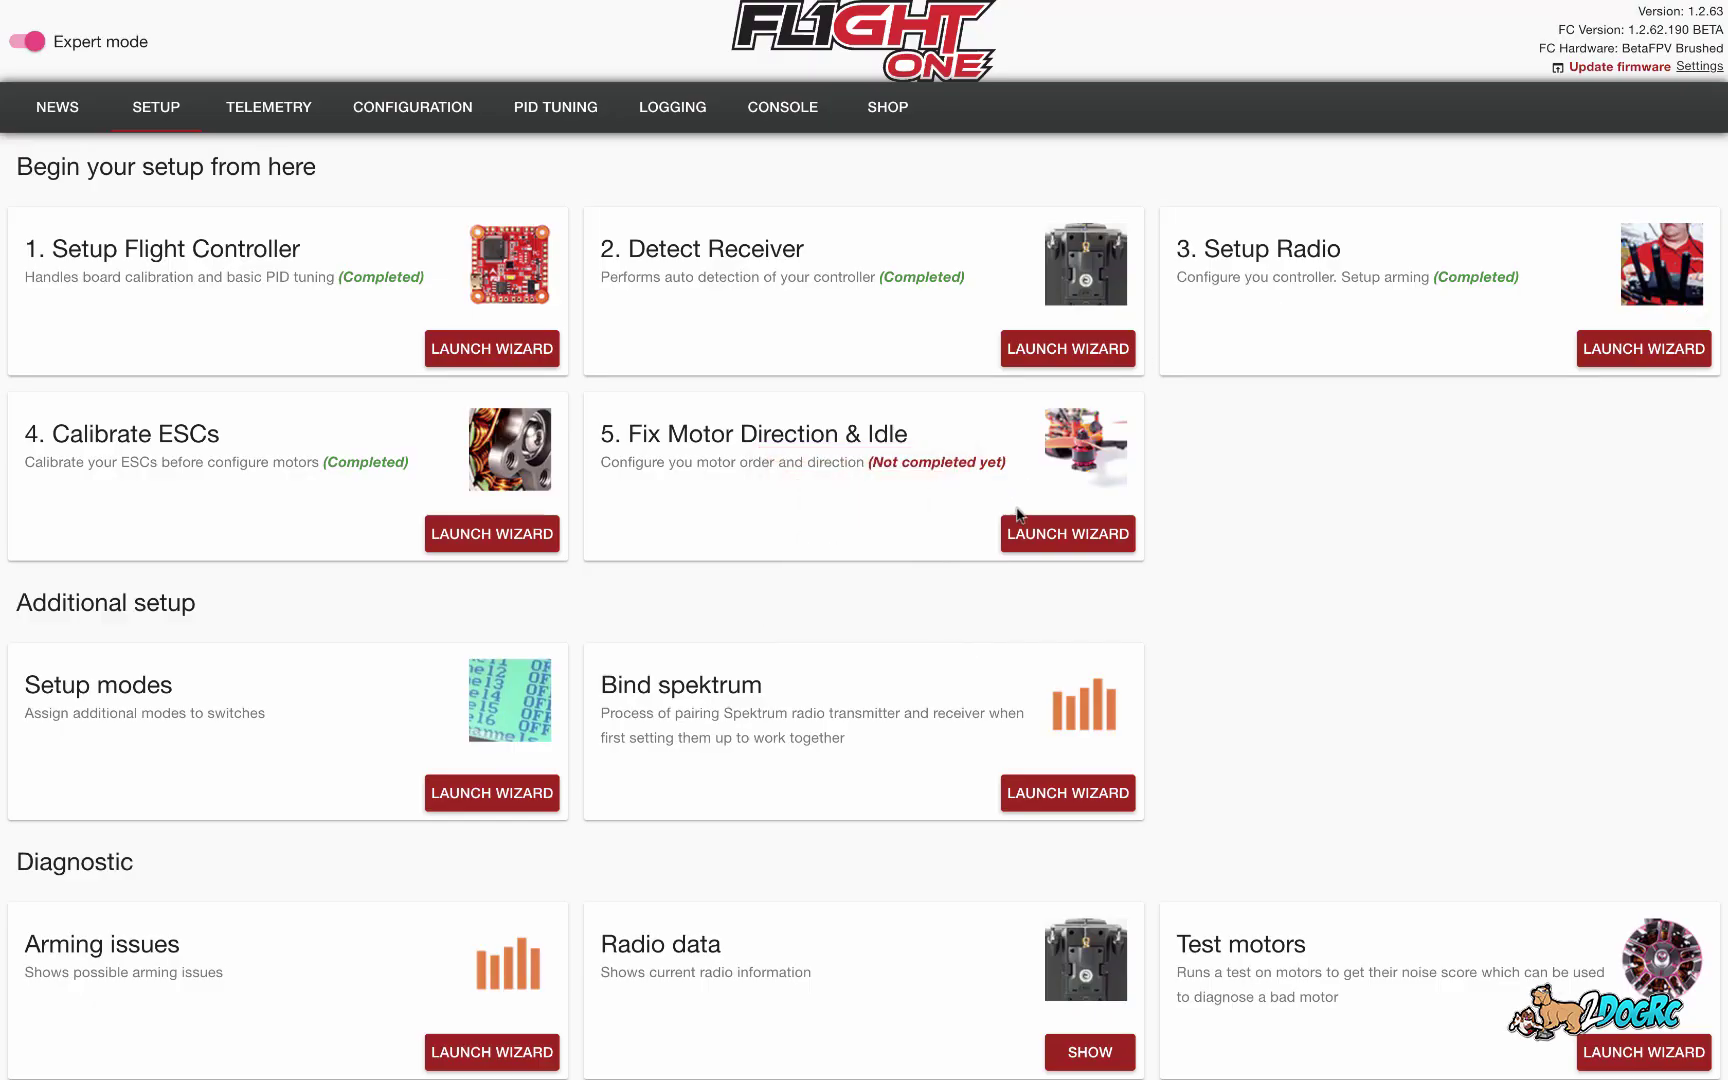
Start the motor direction and idle wizard, confirm props removed and battery connected, and raise the idle until all motors spin
left_click(1070, 536)
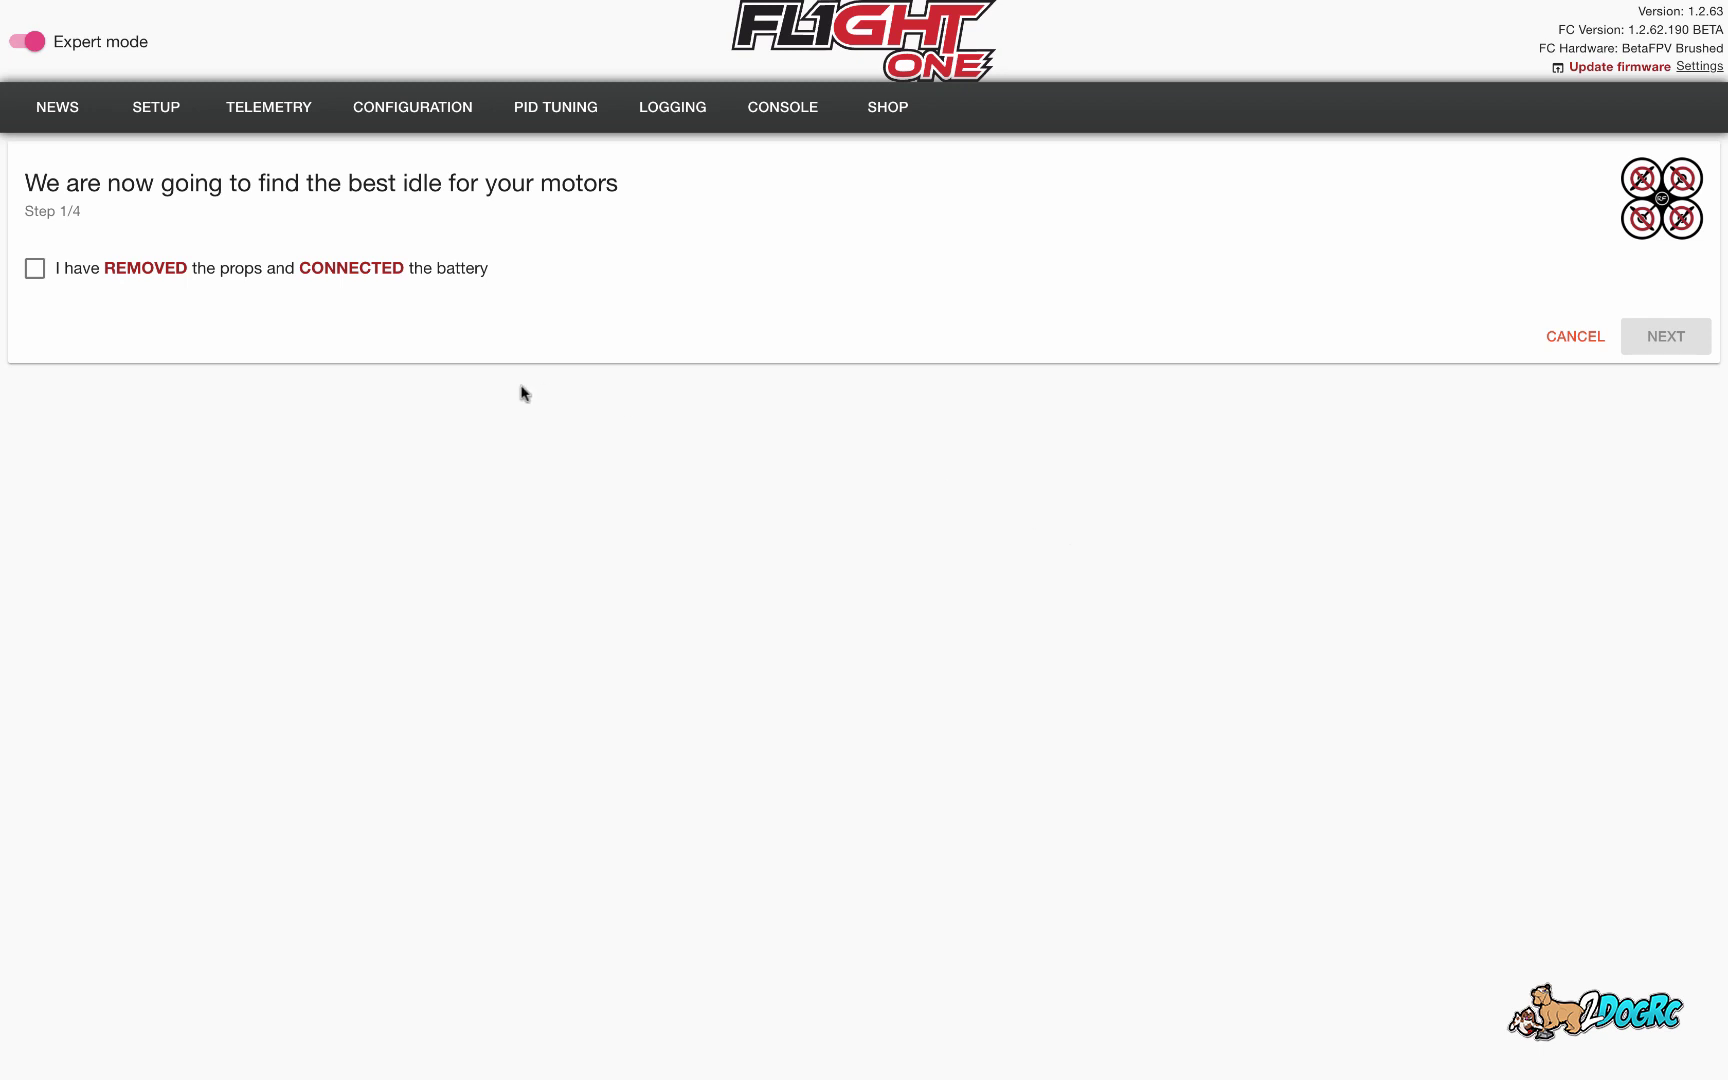
left_click(333, 278)
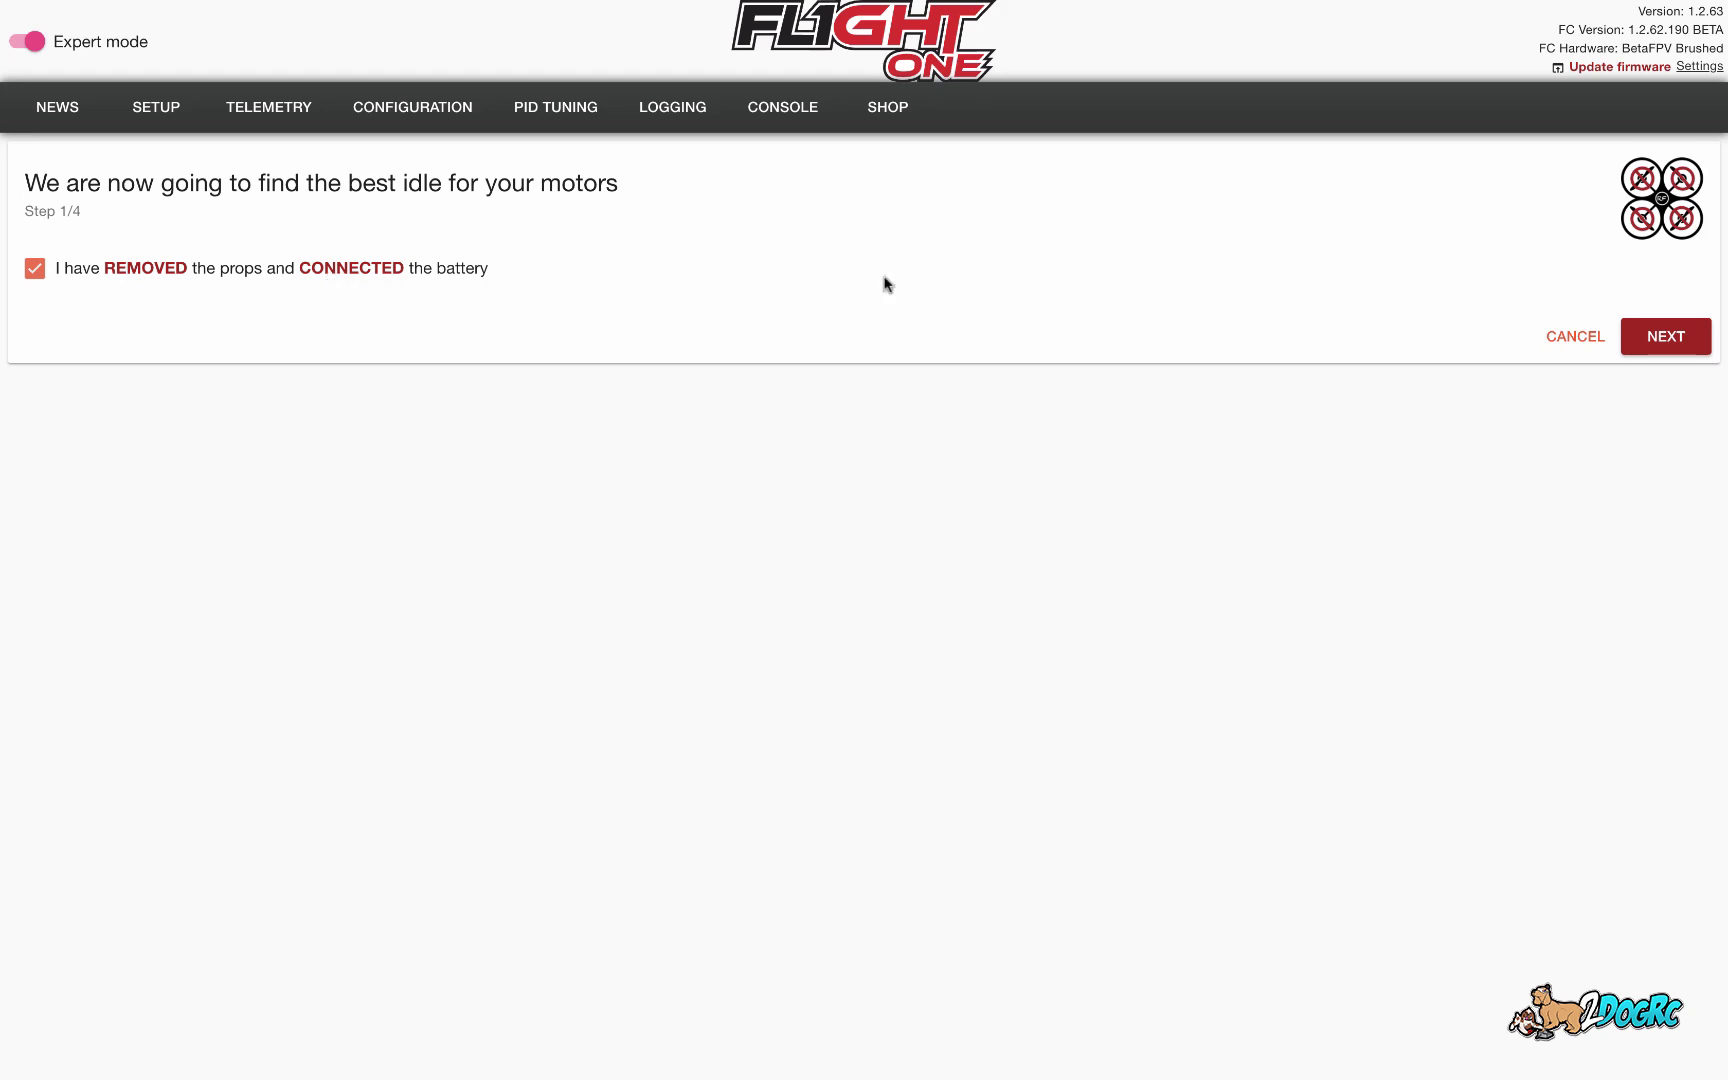
left_click(1670, 334)
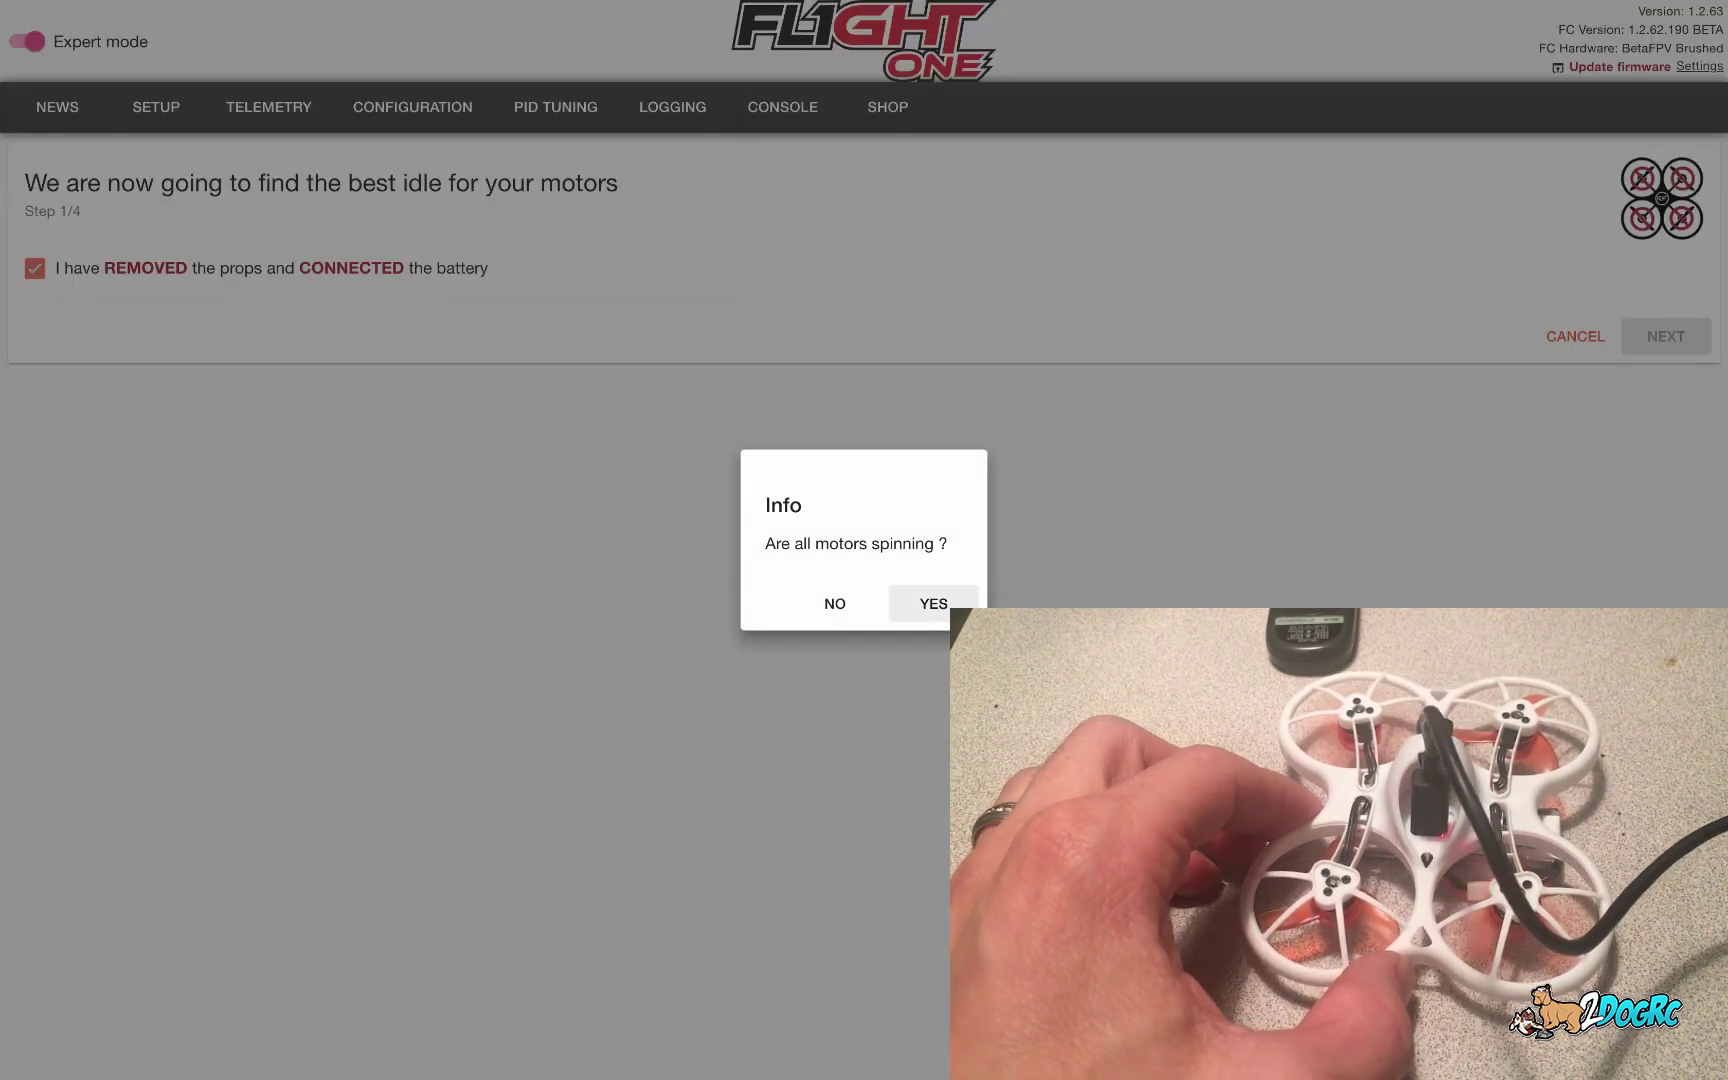
left_click(829, 612)
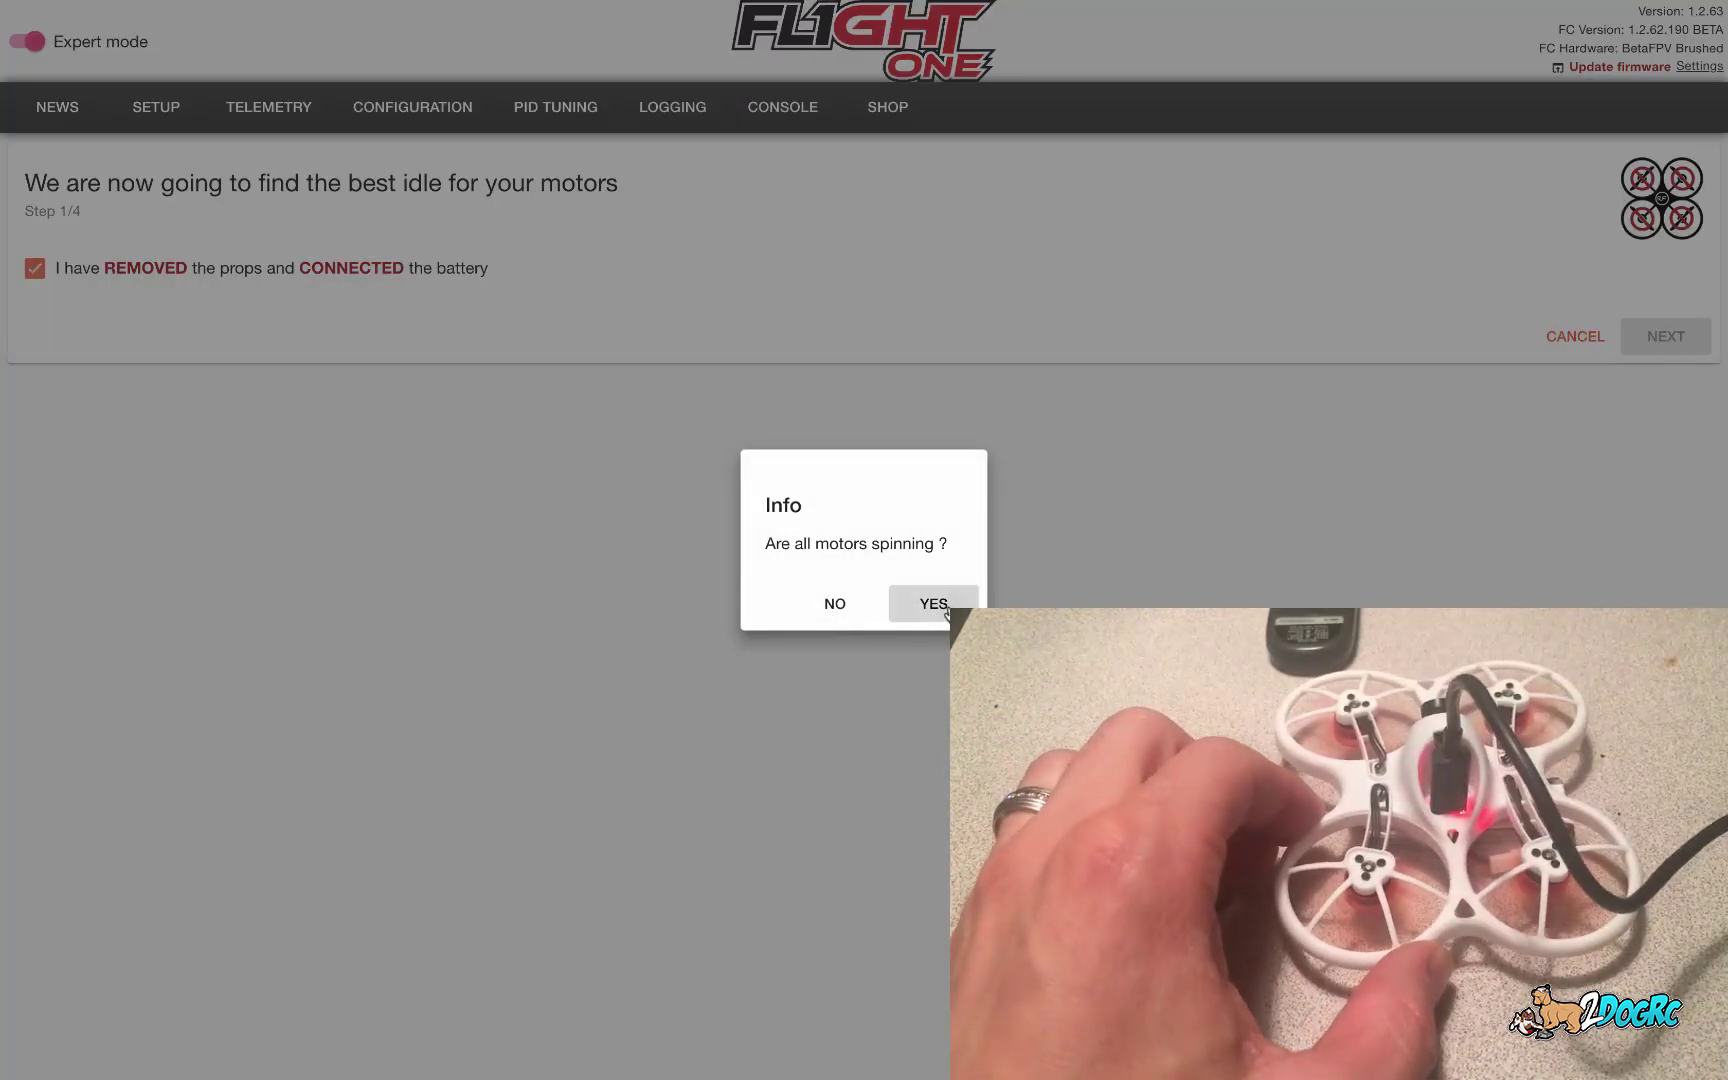
left_click(935, 604)
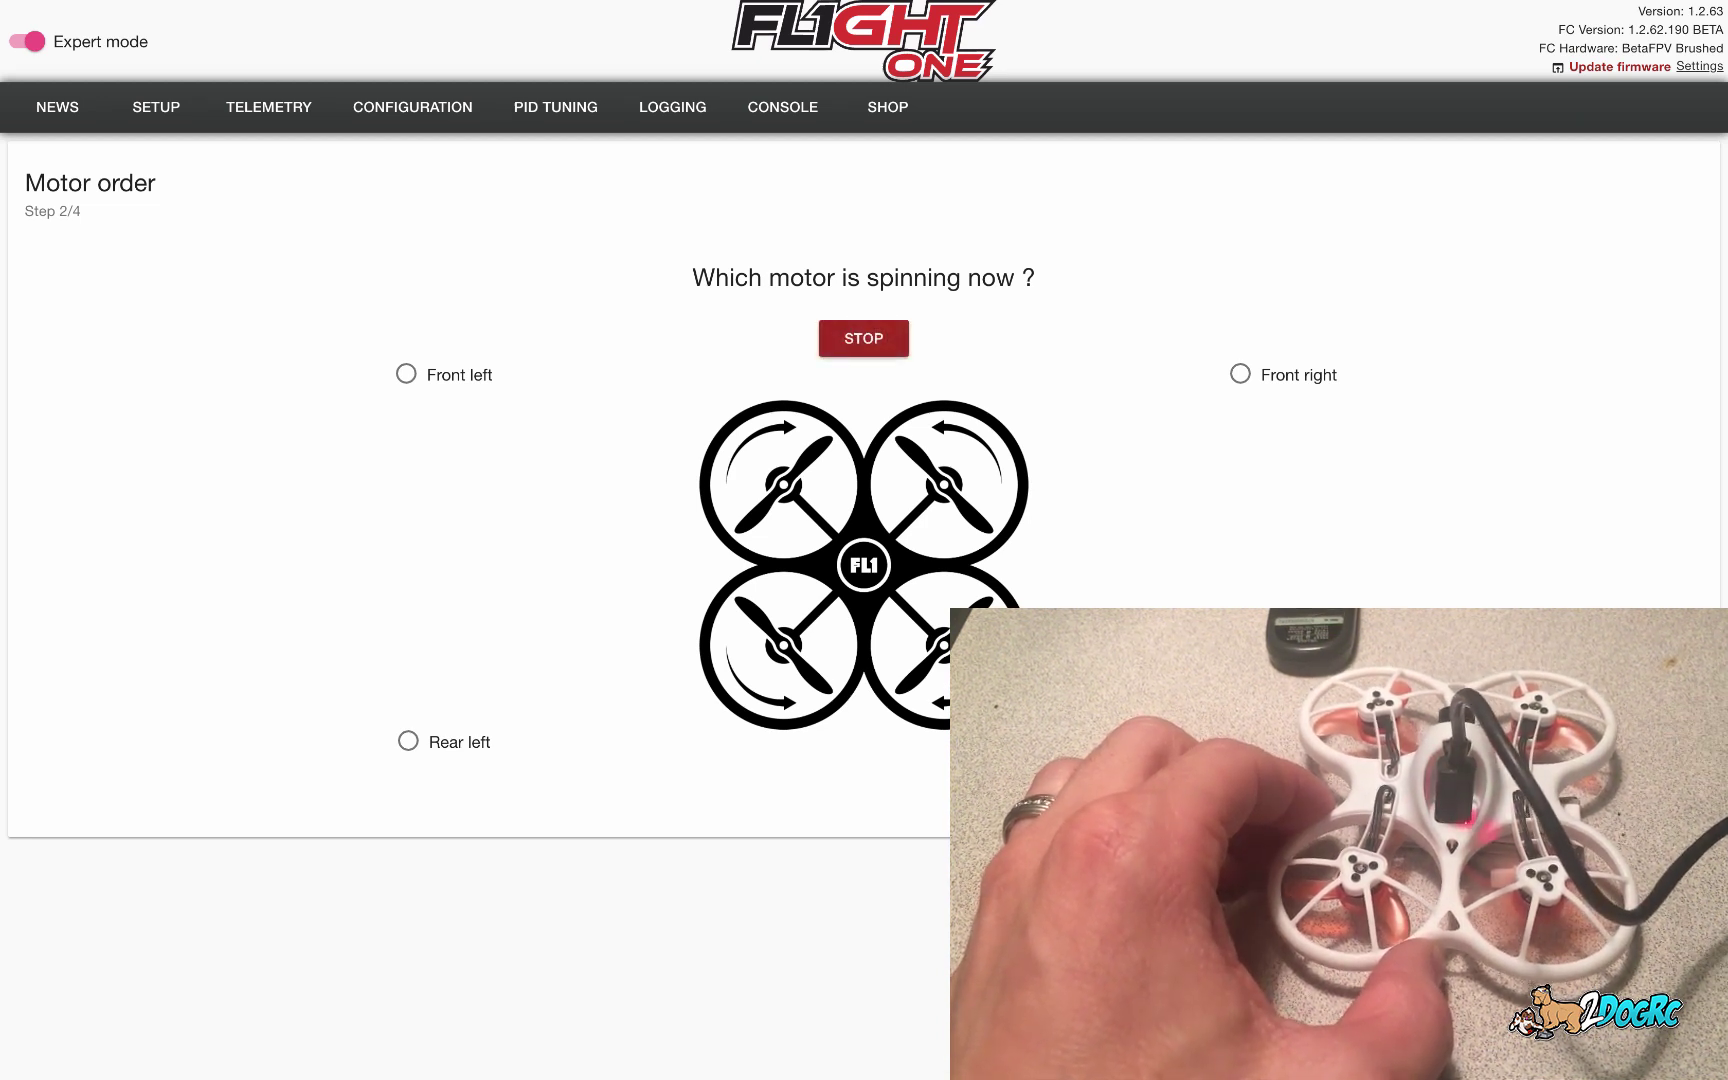
Identify each spinning motor in the motor order check, starting with rear left and front left, and finish the wizard
left_click(447, 745)
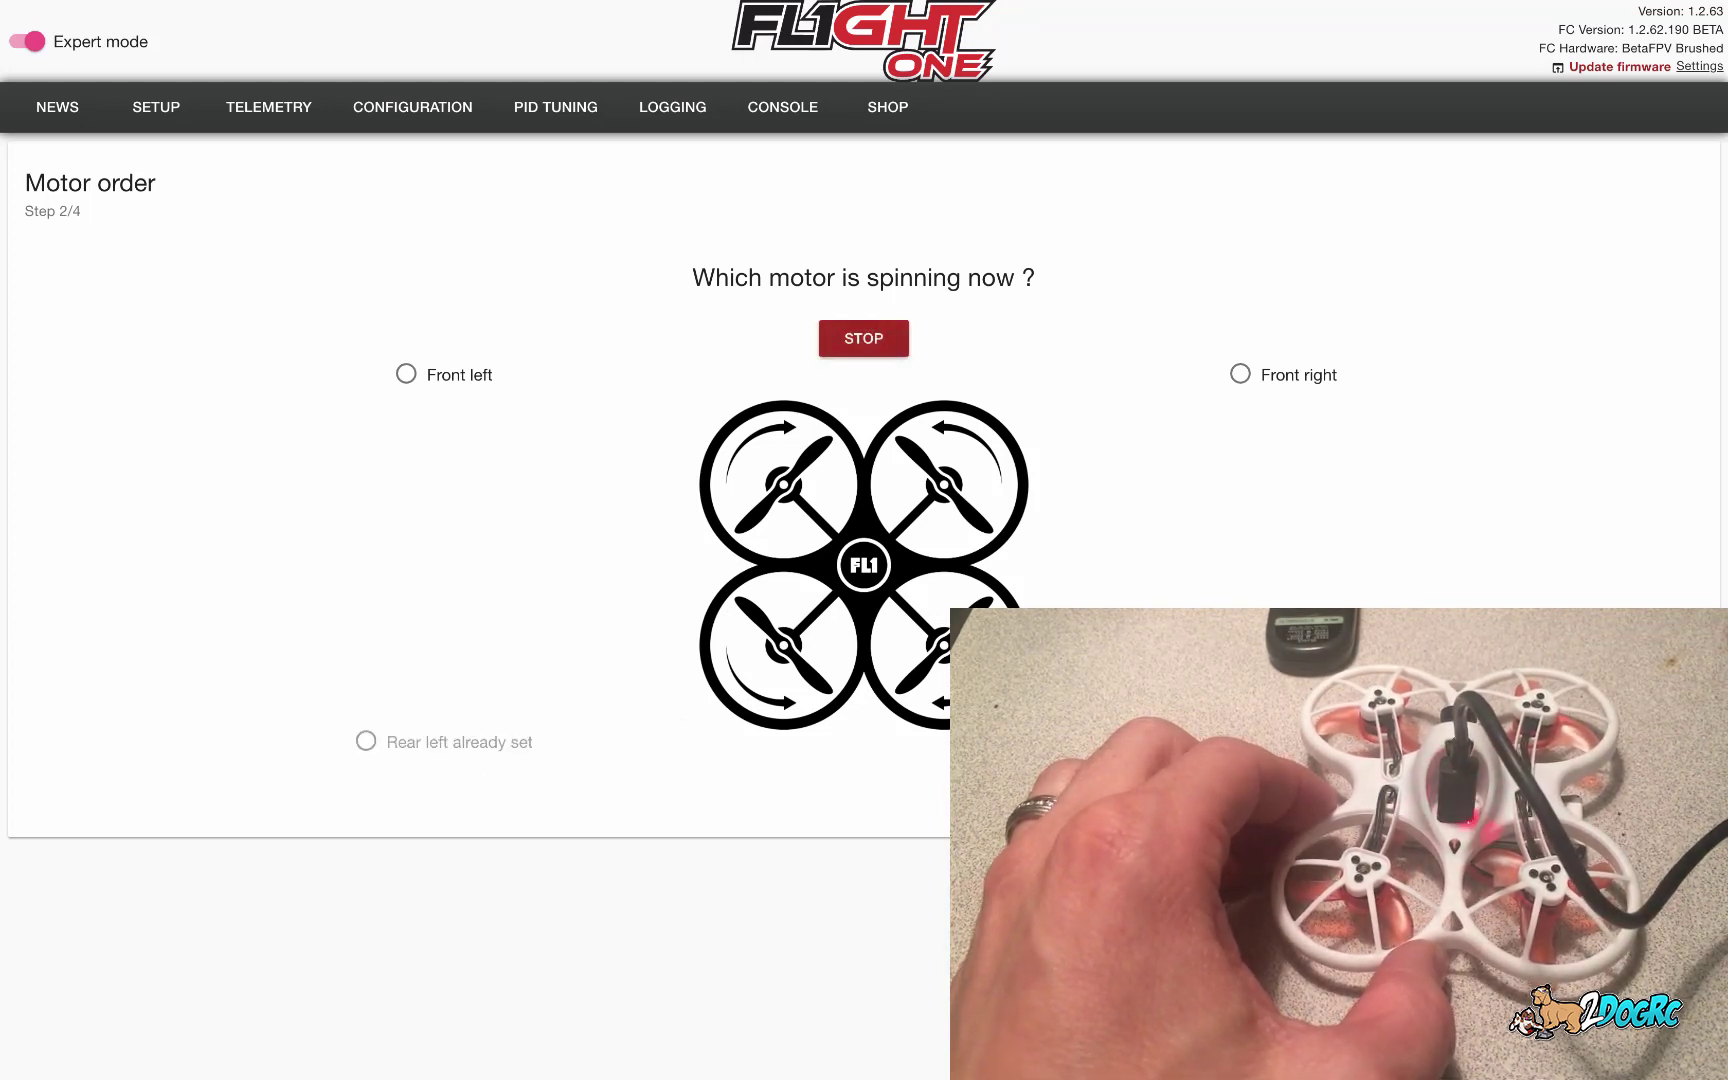
left_click(425, 378)
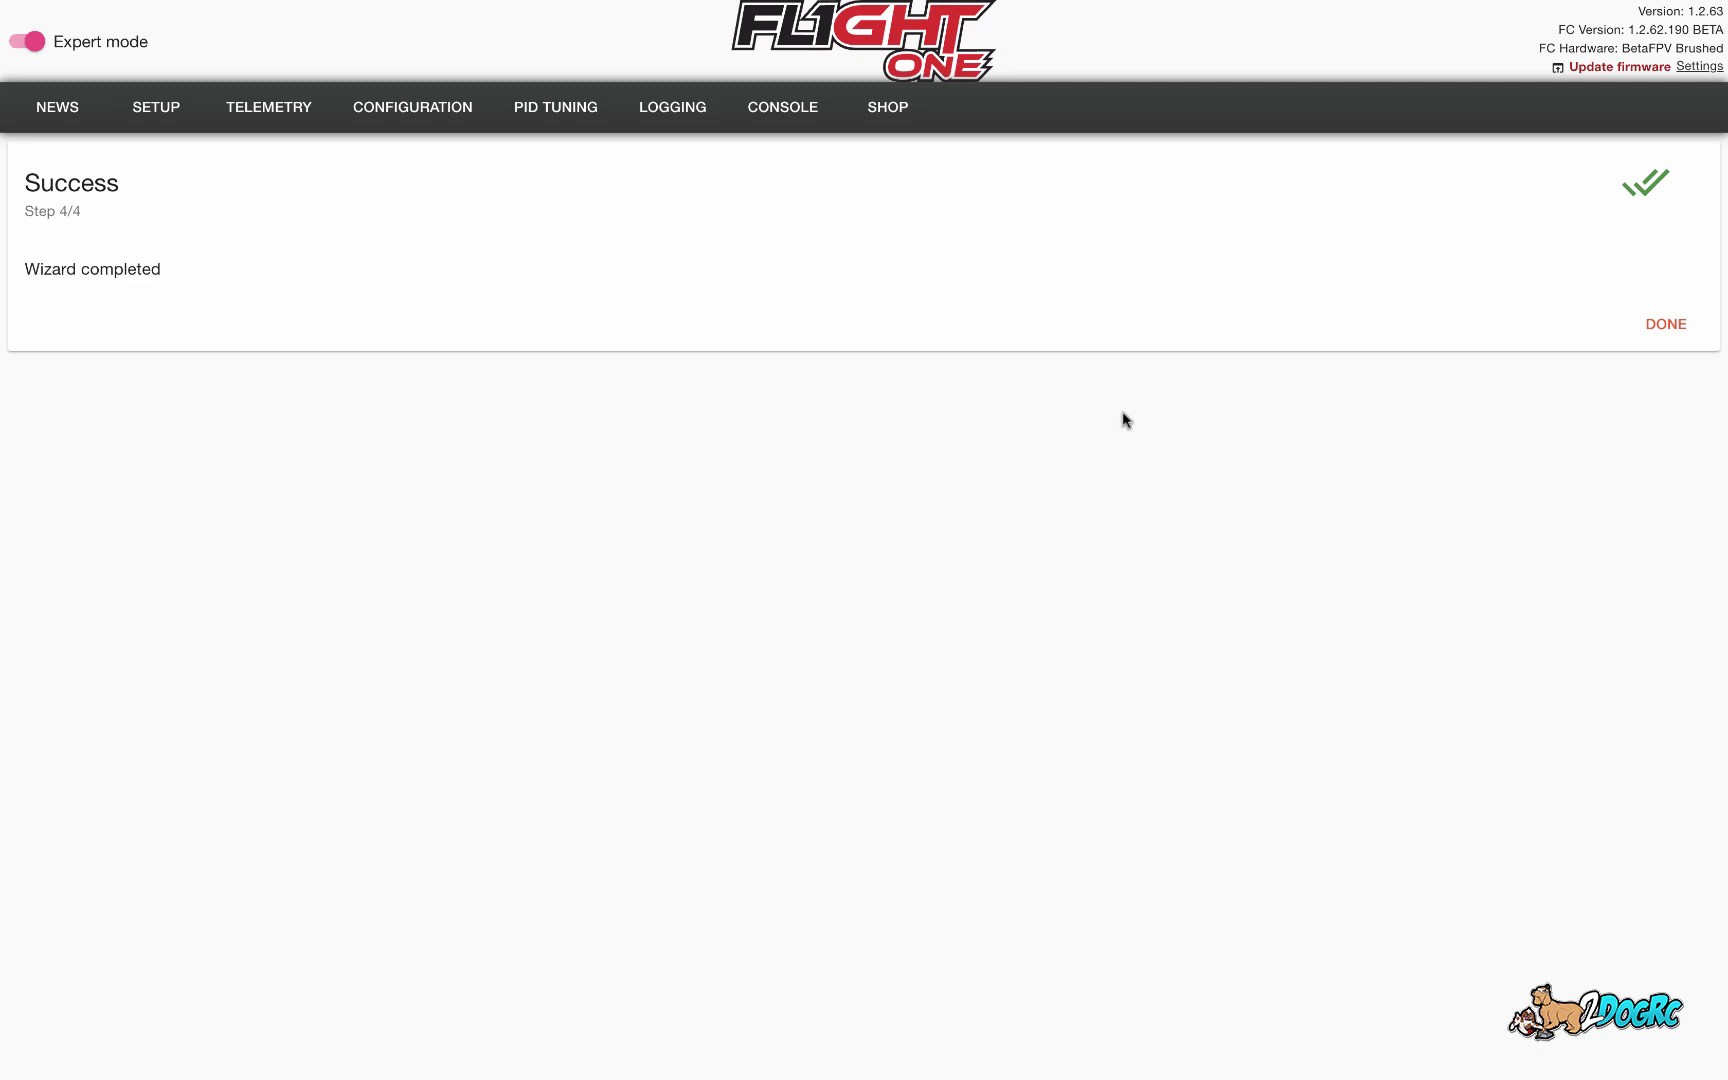
left_click(1660, 323)
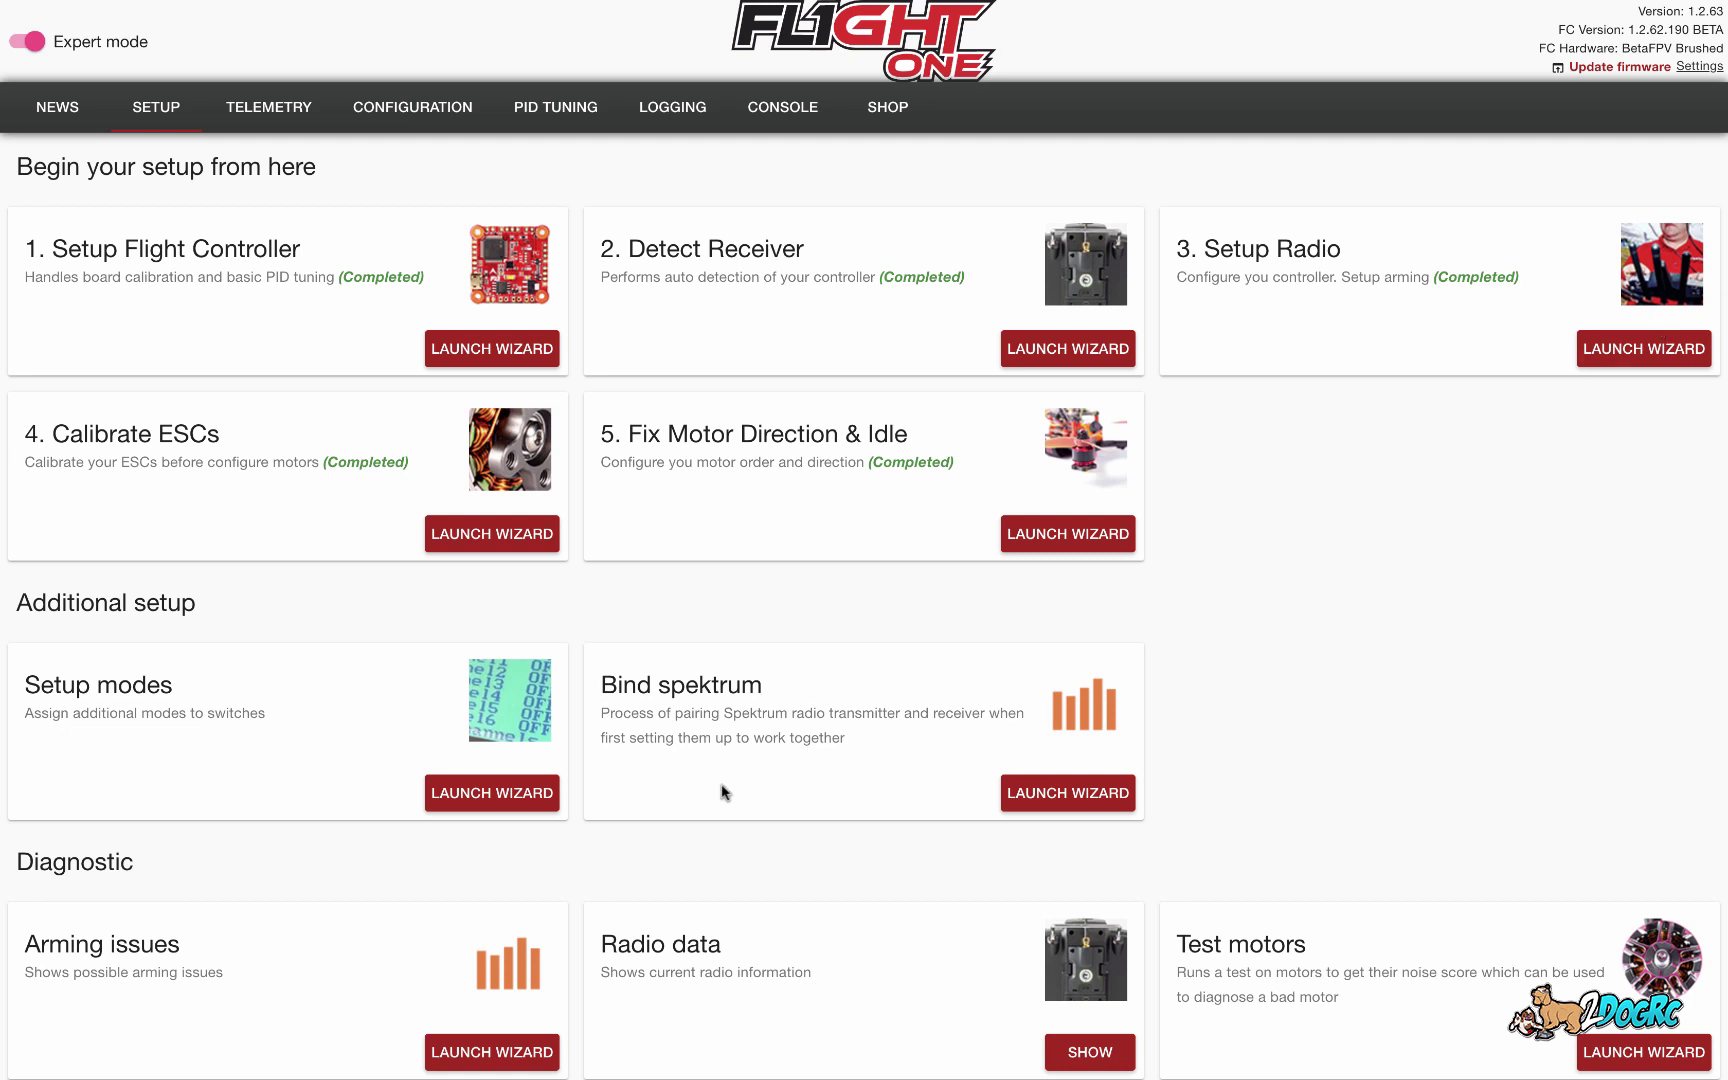
Review the additional modes that can be assigned to radio switches, including LEVEL, ACROLEVEL and RACELEVEL
left_click(486, 803)
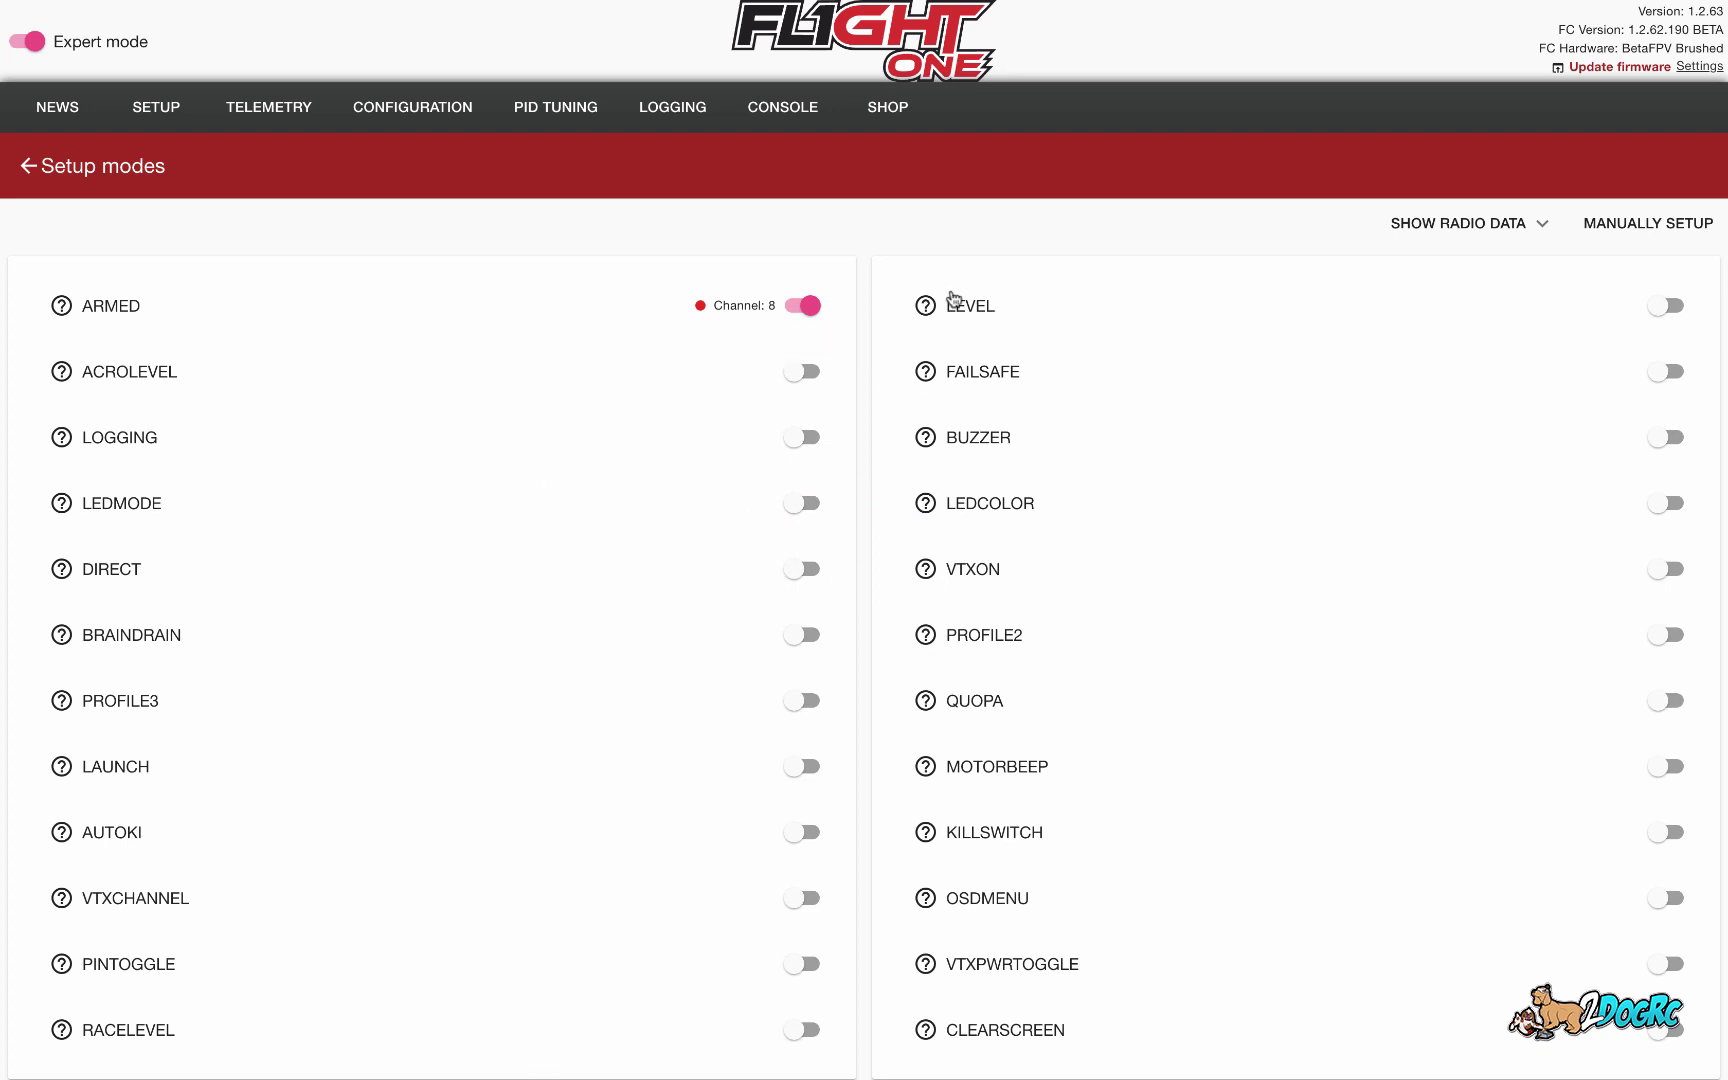
mouse_move(928, 307)
mouse_move(63, 374)
scroll(632, 830, "down", 1)
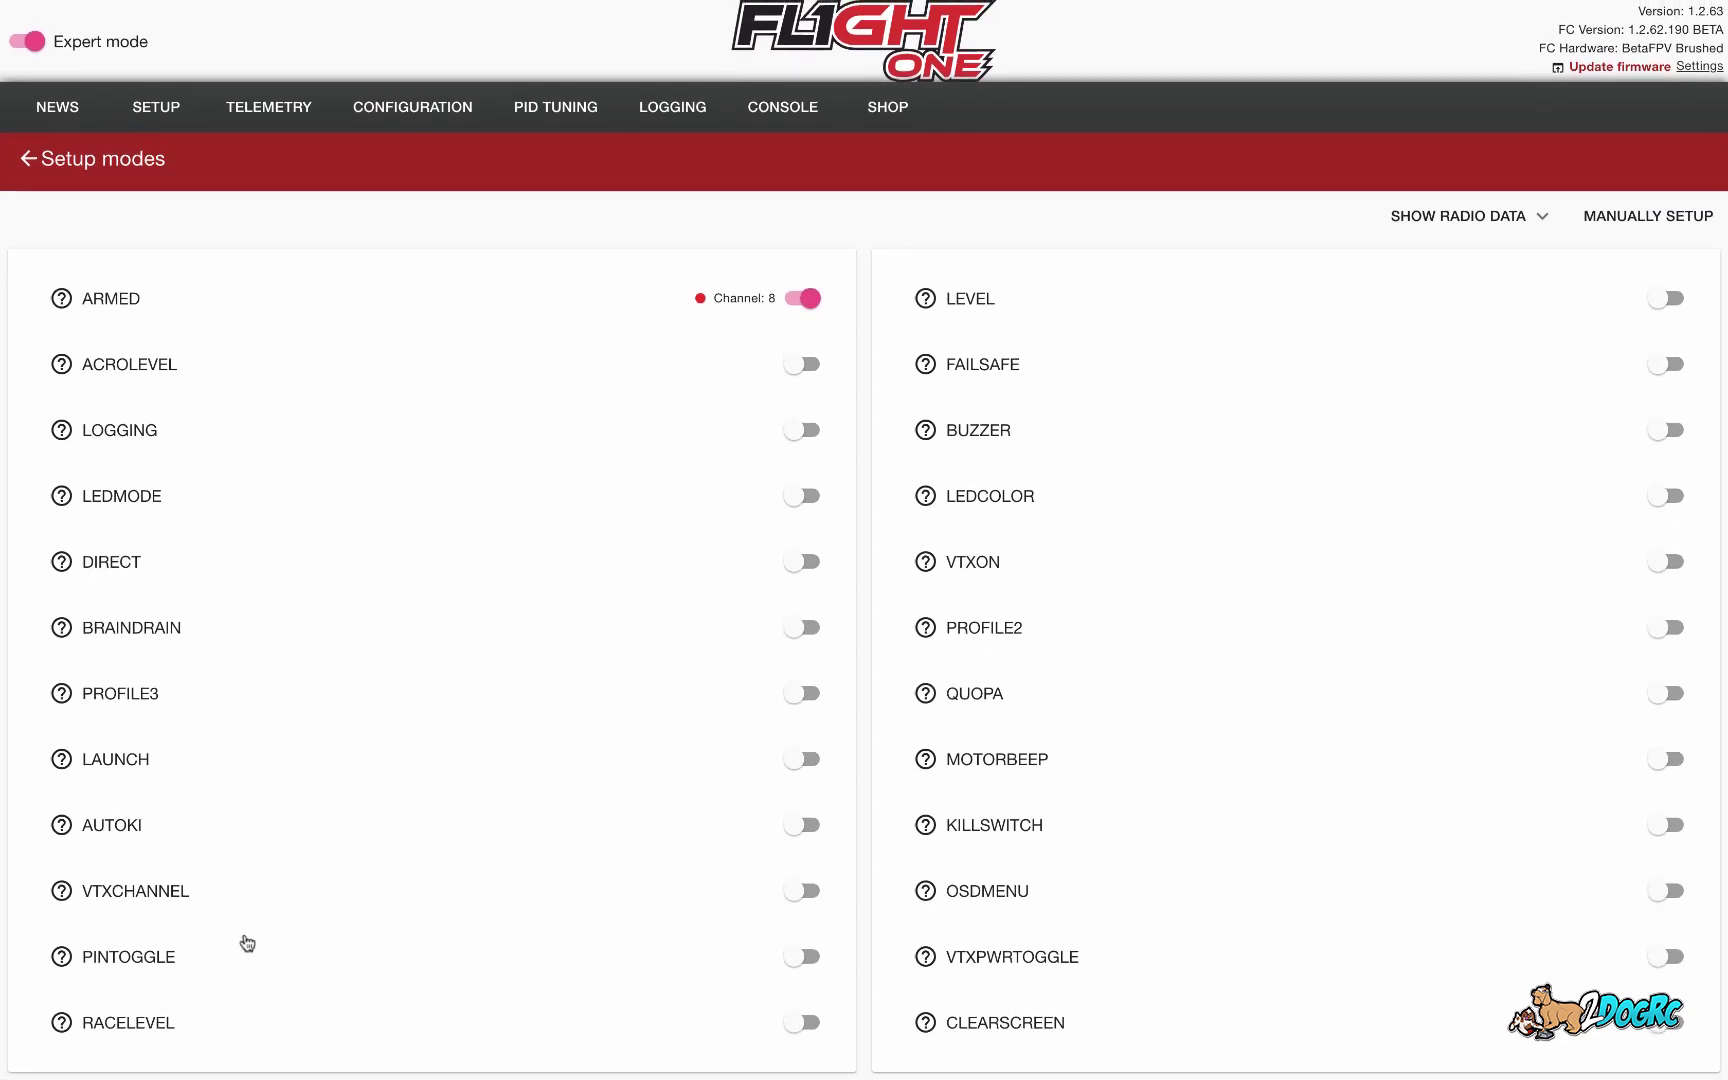
mouse_move(63, 1028)
scroll(662, 697, "up", 1)
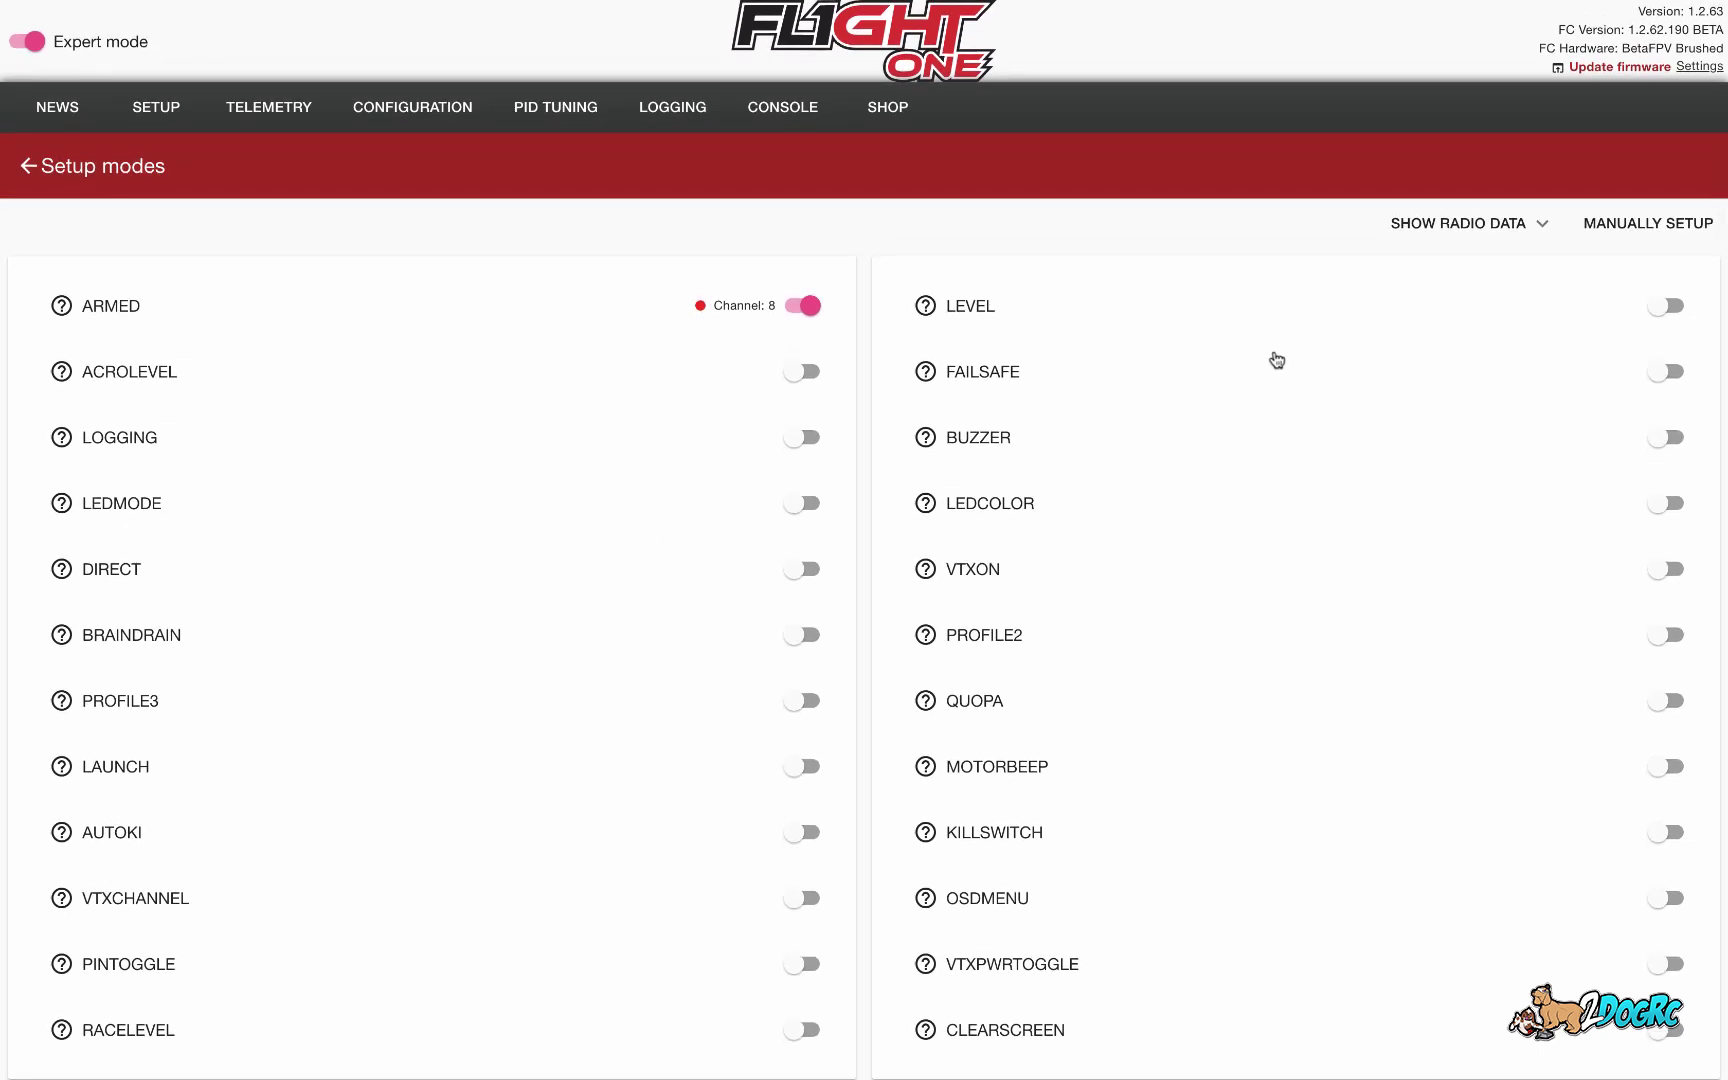
Turn off the Always double arm option in the main configuration settings
left_click(460, 105)
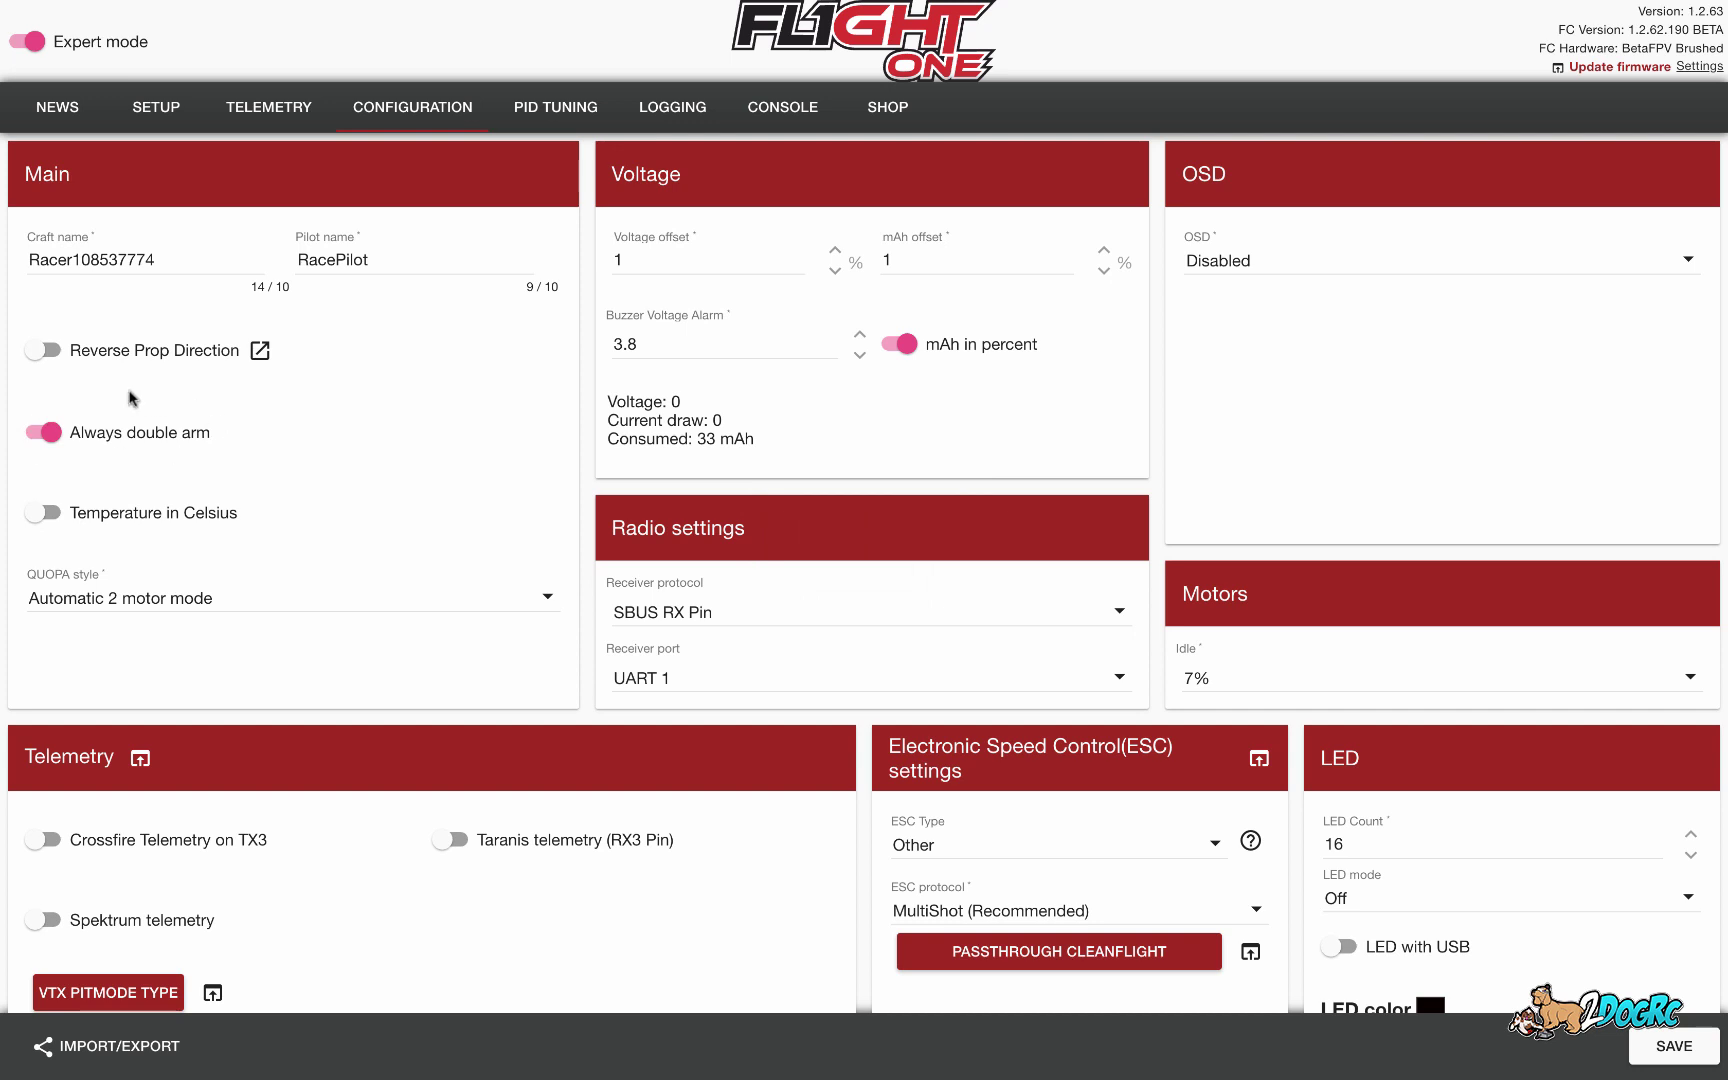
left_click(41, 435)
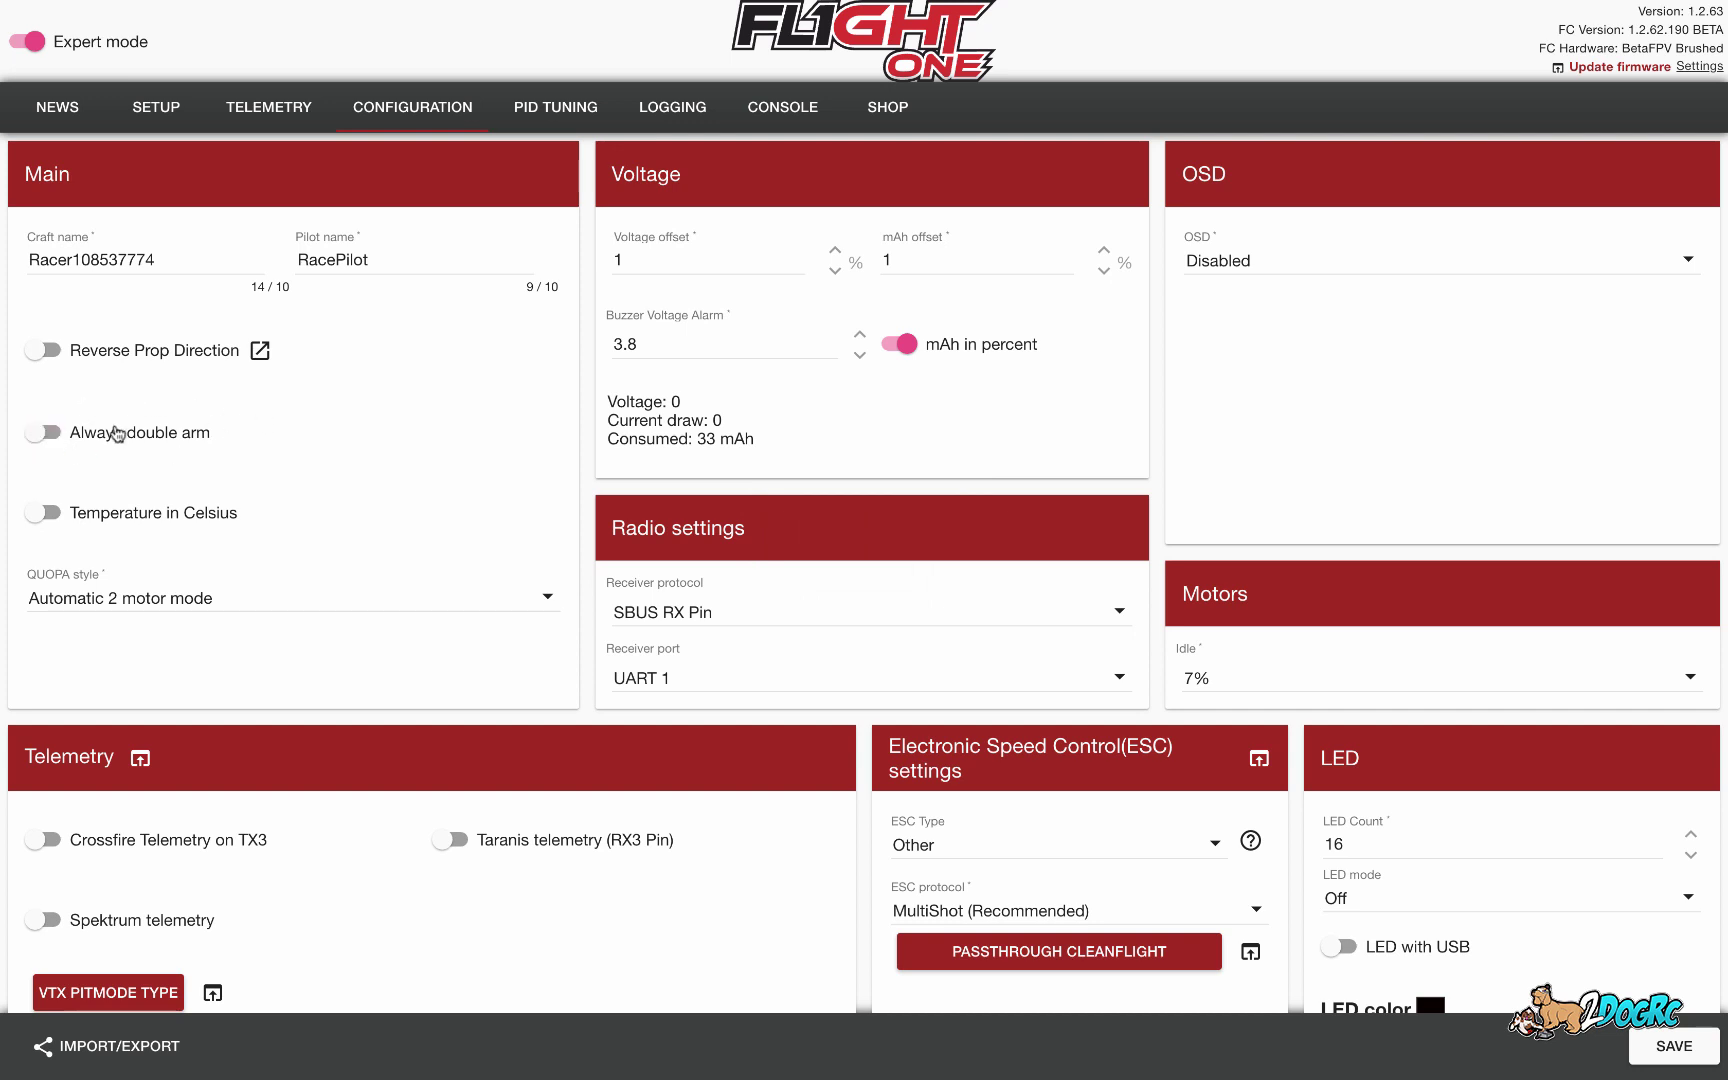